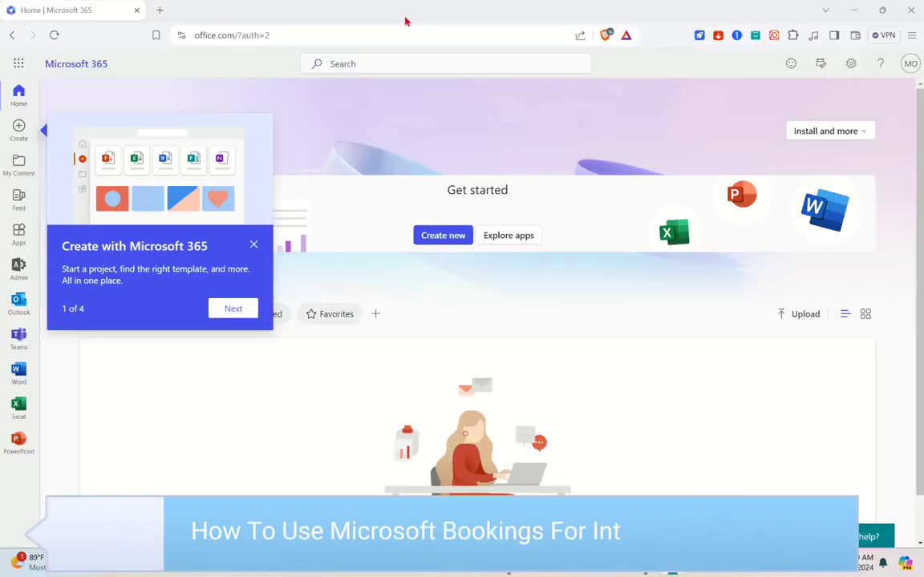
Dismiss the Microsoft 365 welcome tip and open the Bookings app.
{"action": "left_click", "coordinate": [253, 244]}
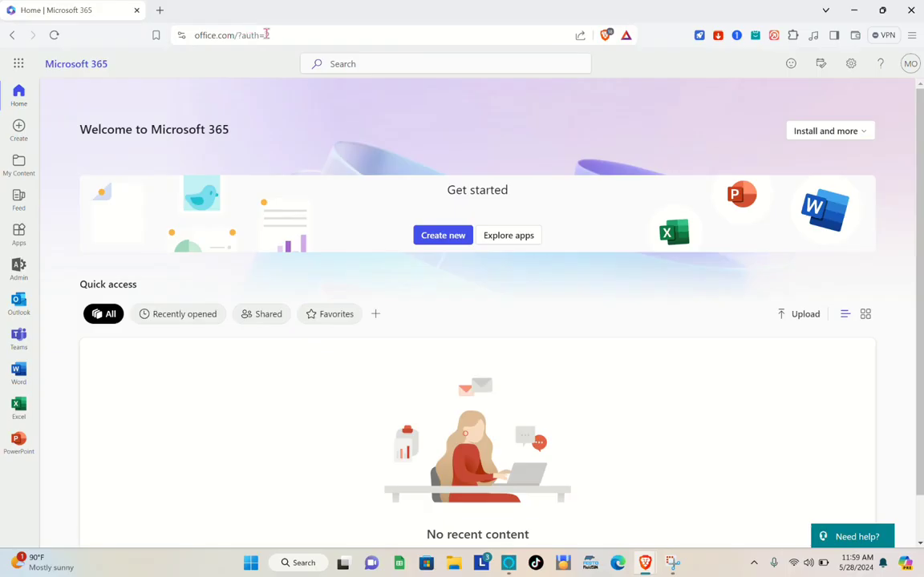
{"action": "left_click_drag", "start_coordinate": [286, 35], "coordinate": [261, 76]}
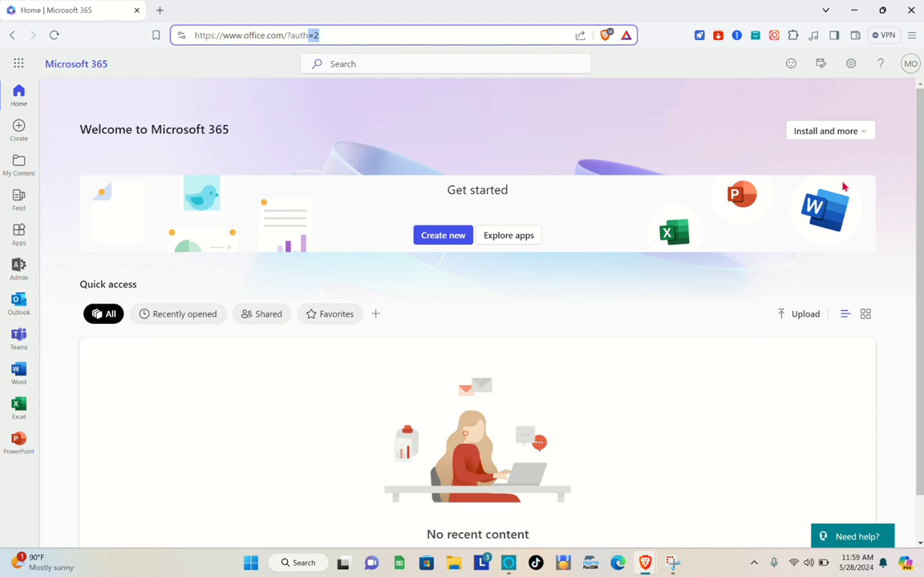
{"action": "left_click", "coordinate": [19, 69]}
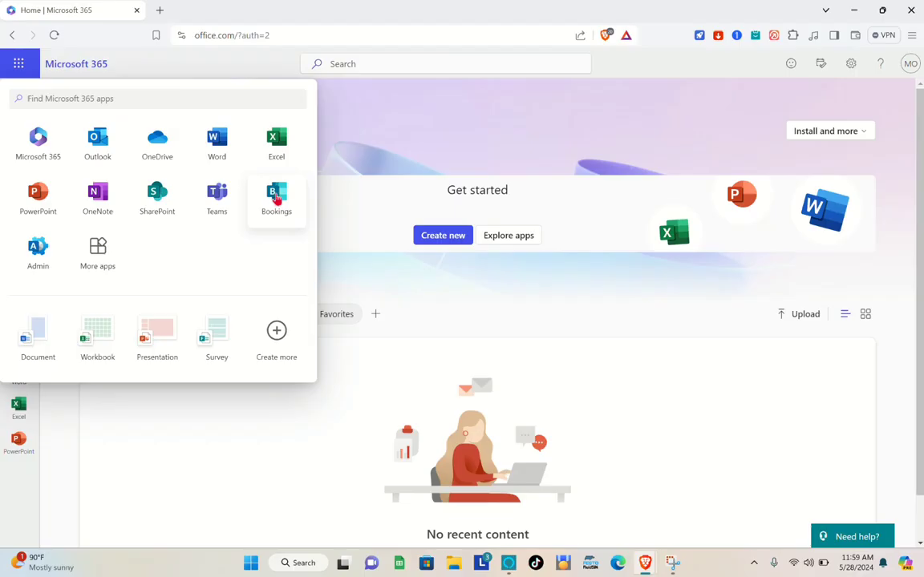
{"action": "left_click", "coordinate": [276, 200]}
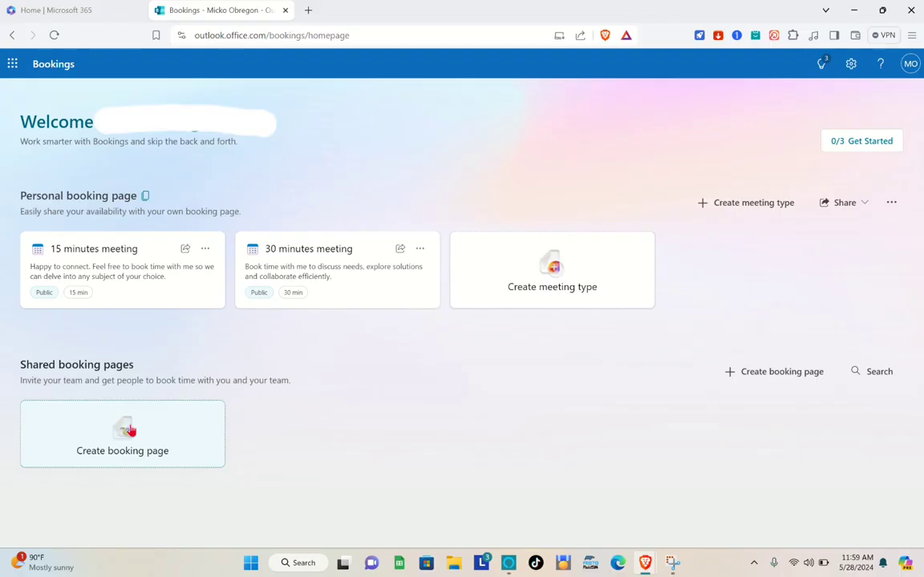
Start a new shared booking page and name it "Initial Interview".
{"action": "left_click", "coordinate": [217, 364]}
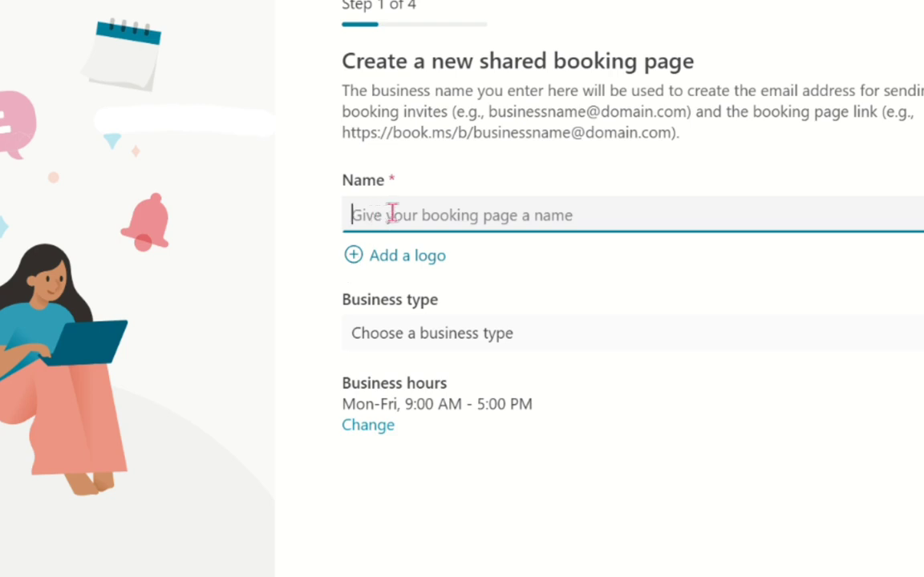
{"action": "left_click", "coordinate": [514, 218]}
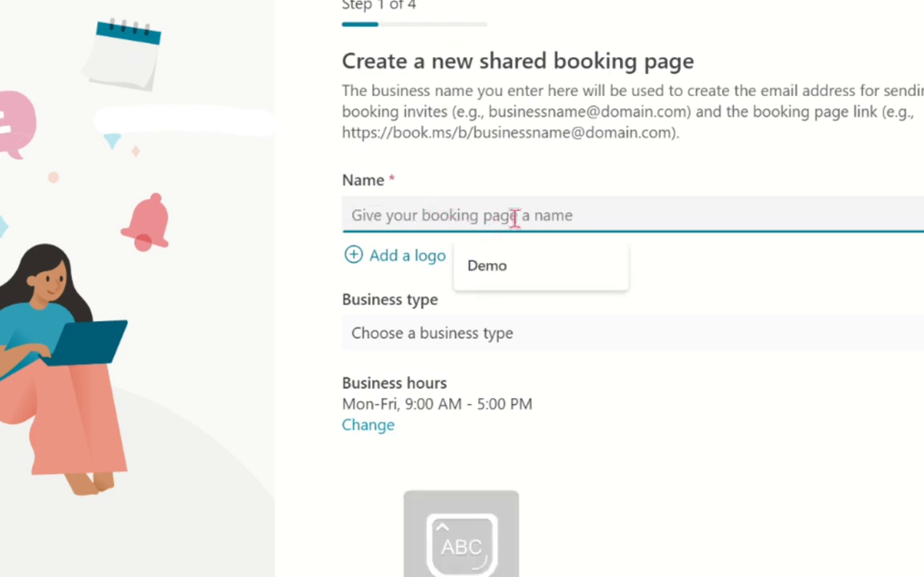
{"action": "type", "text": "Initial Intervi"}
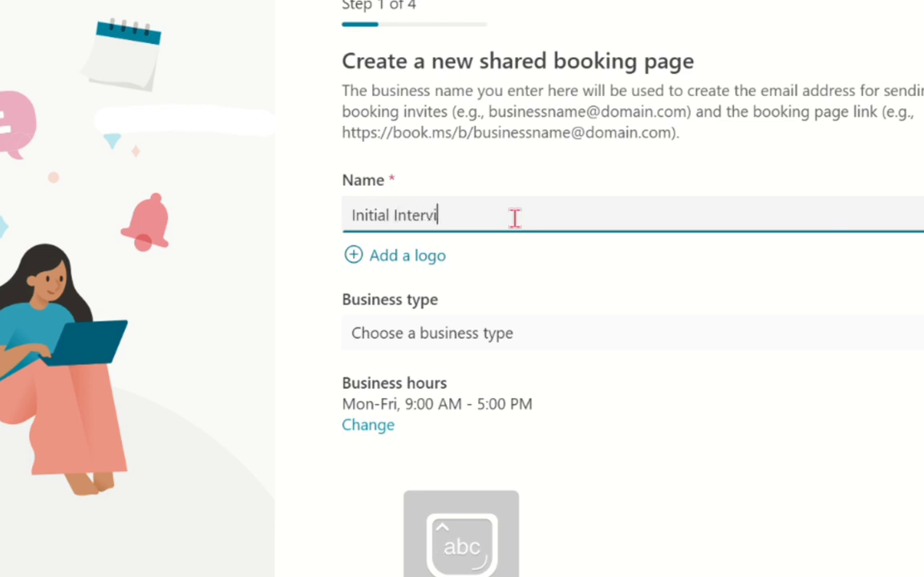
{"action": "type", "text": "eq"}
{"action": "key", "text": "BackSpace"}
{"action": "type", "text": "w"}
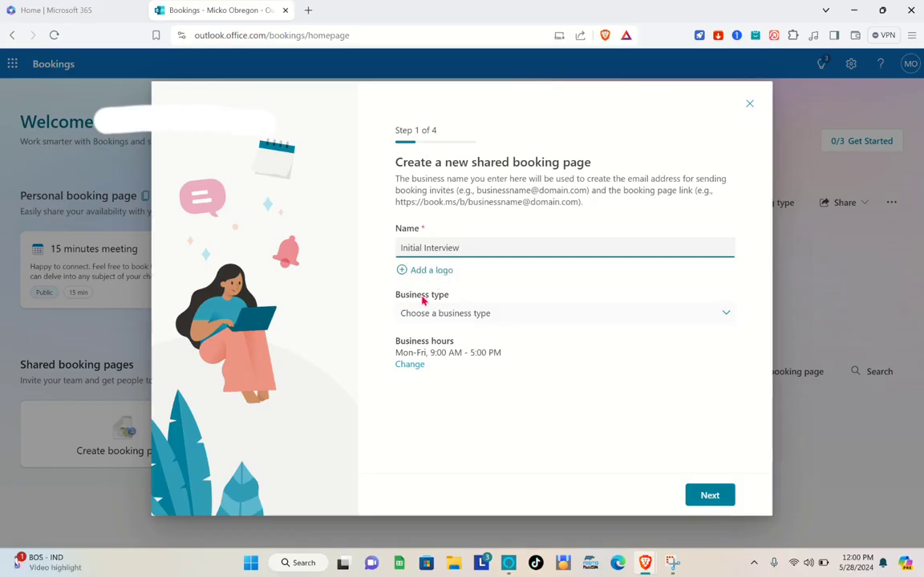
Set the booking page's business type to Other and invite All Company as staff.
{"action": "left_click", "coordinate": [440, 317]}
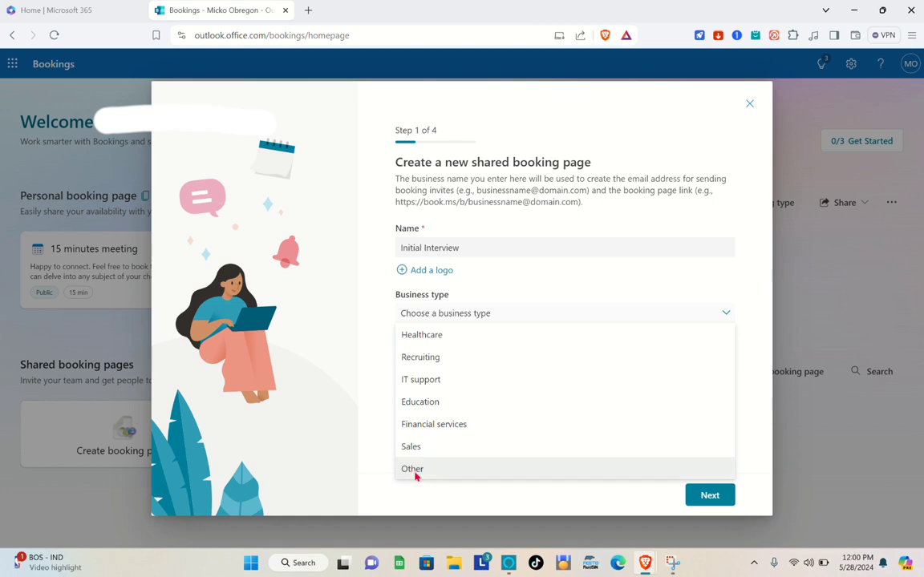
{"action": "left_click", "coordinate": [419, 467]}
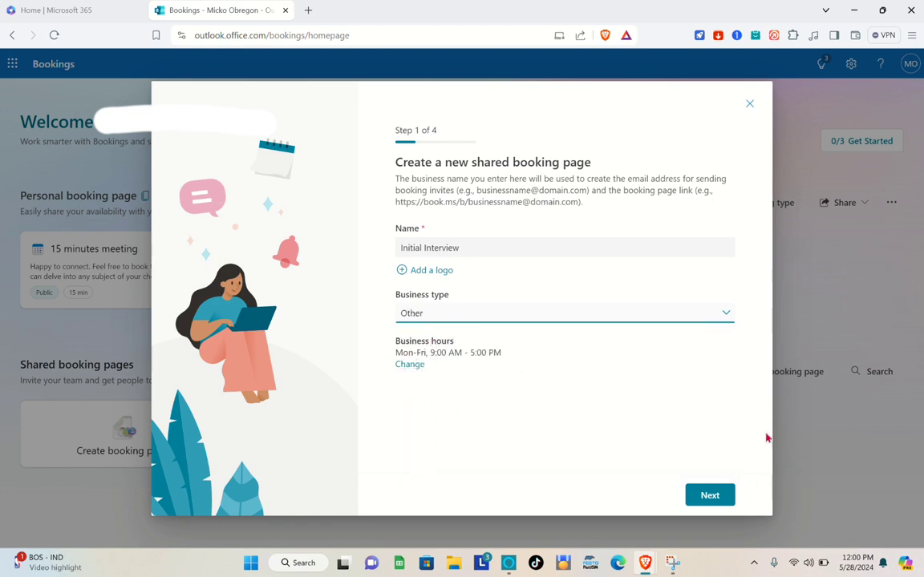
{"action": "left_click", "coordinate": [695, 496]}
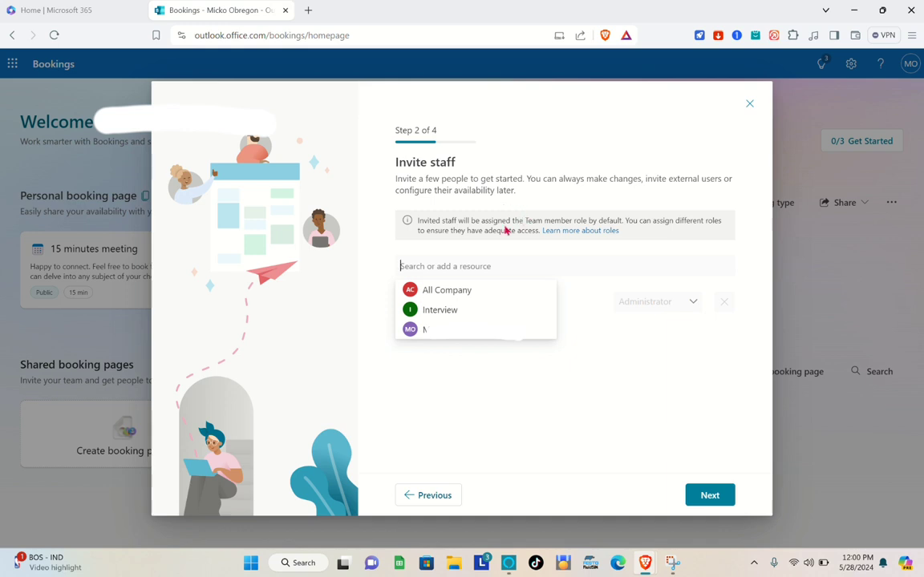
{"action": "left_click", "coordinate": [445, 290]}
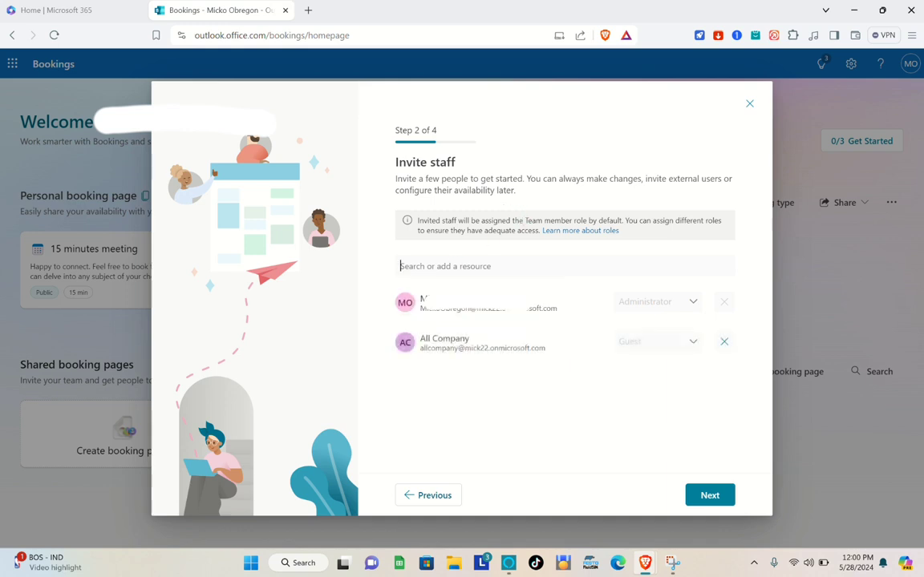
{"action": "left_click", "coordinate": [713, 498]}
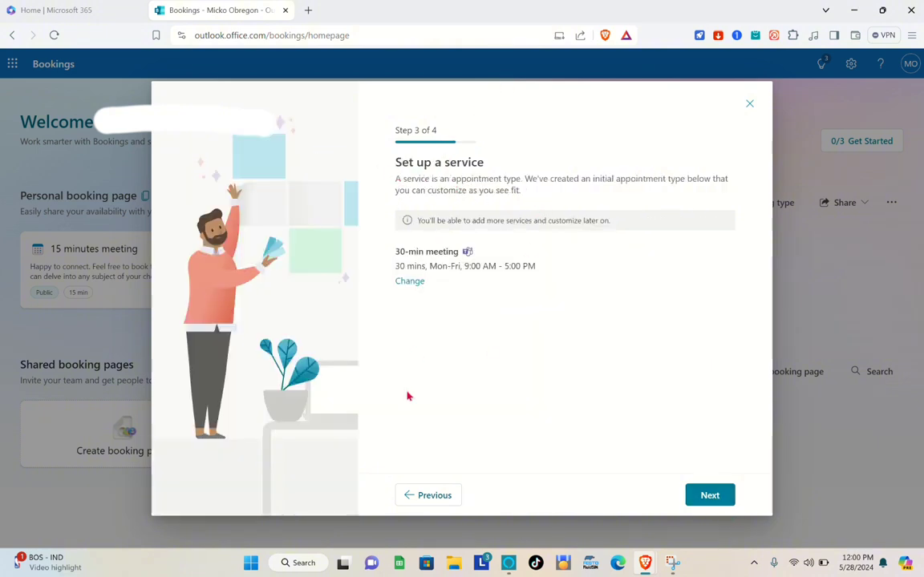
Keep the default 30-min meeting service and create the booking page for people in the organization.
{"action": "left_click", "coordinate": [707, 497]}
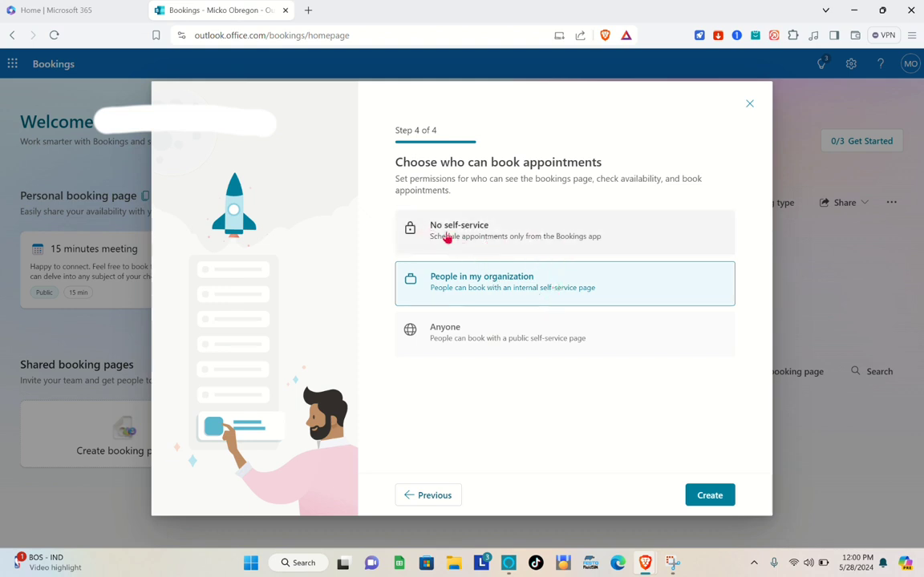
{"action": "left_click", "coordinate": [709, 497]}
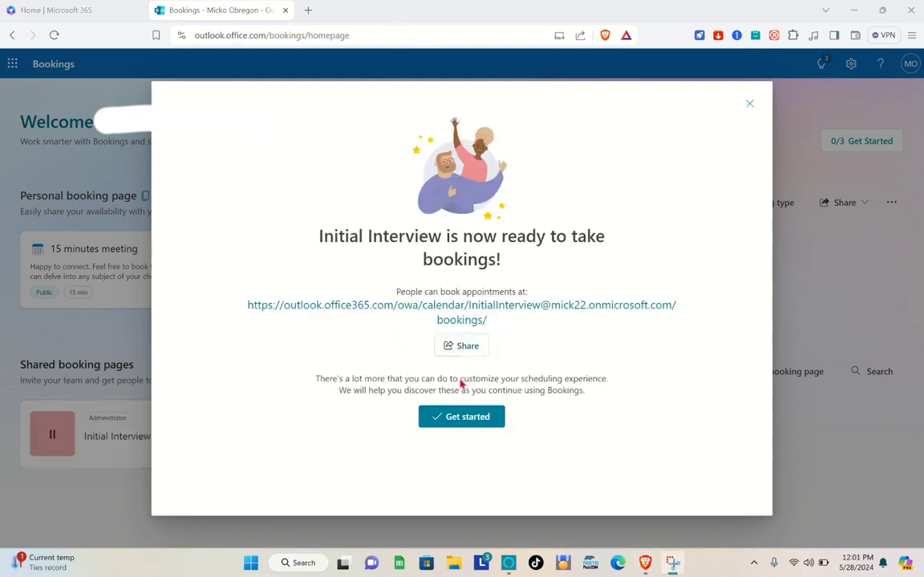
{"action": "left_click", "coordinate": [475, 428]}
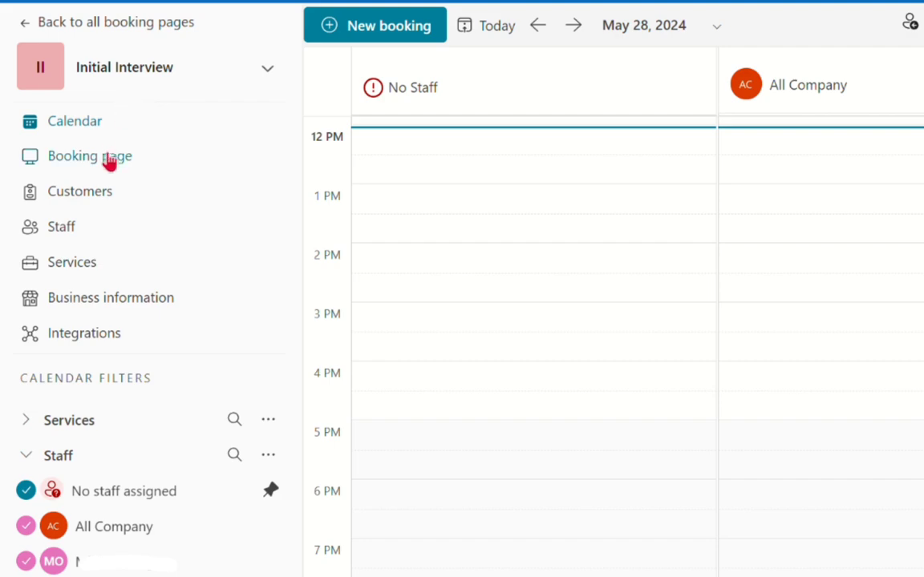
Disable direct search engine indexing in the booking page's access control and save the change.
{"action": "left_click", "coordinate": [109, 158]}
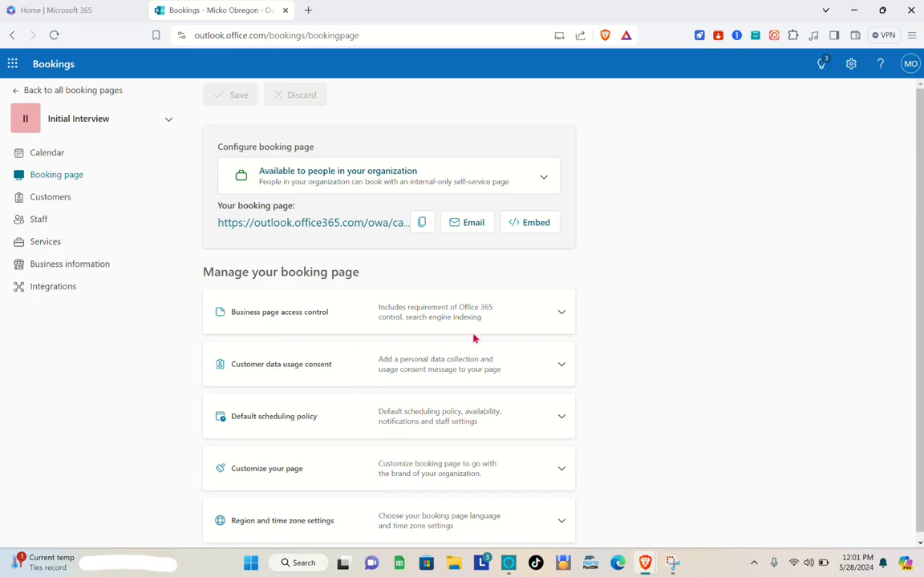
{"action": "left_click", "coordinate": [565, 319]}
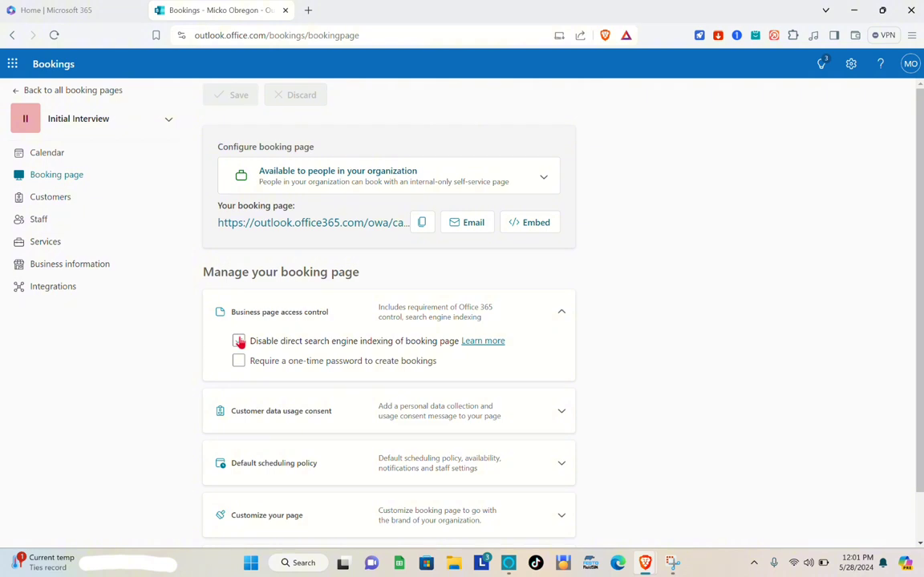
{"action": "left_click", "coordinate": [239, 340]}
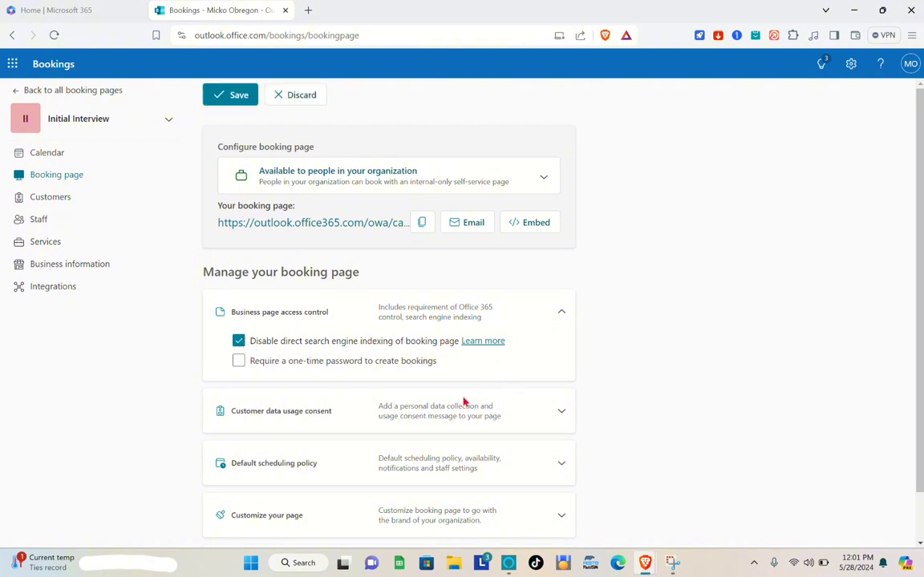
{"action": "scroll", "coordinate": [393, 401], "scroll_direction": "down", "scroll_amount": 1}
{"action": "left_click", "coordinate": [559, 272]}
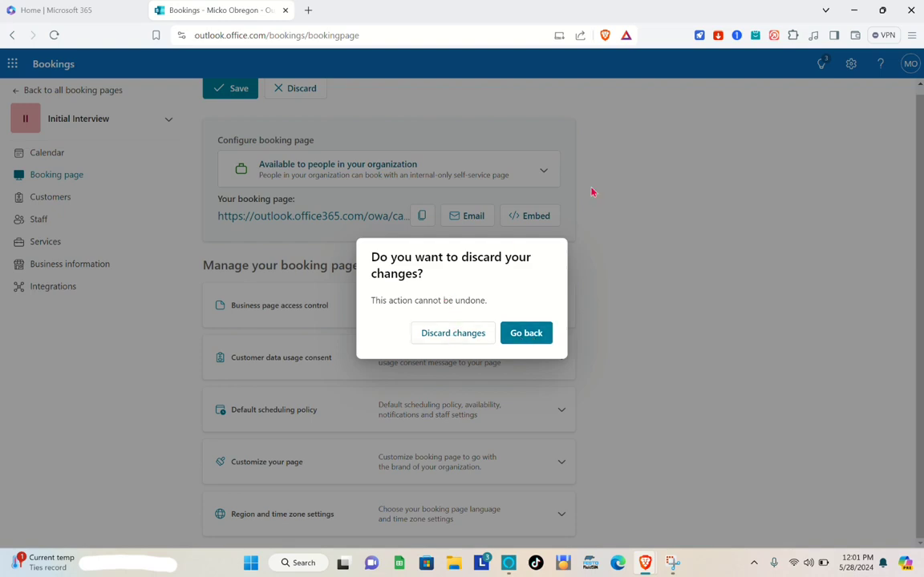
{"action": "left_click", "coordinate": [529, 335]}
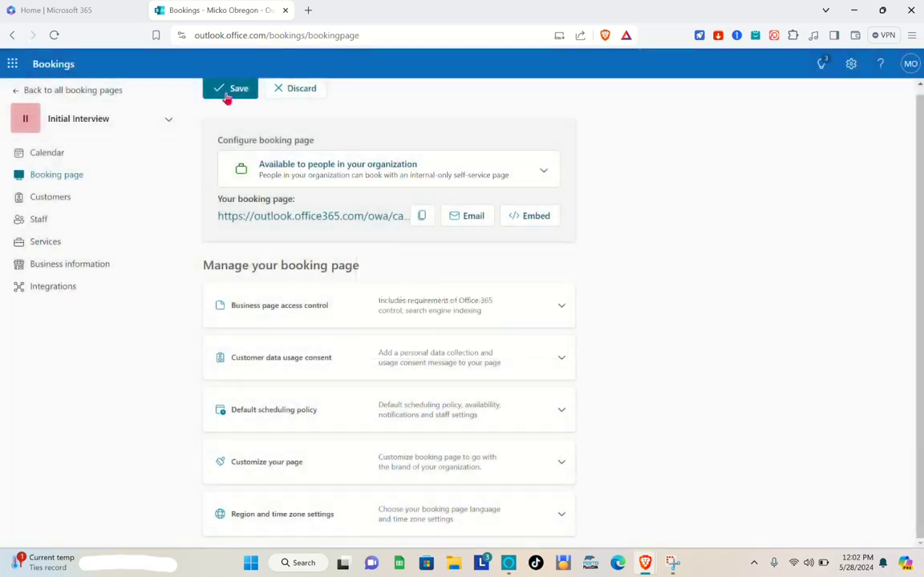
{"action": "left_click", "coordinate": [228, 95]}
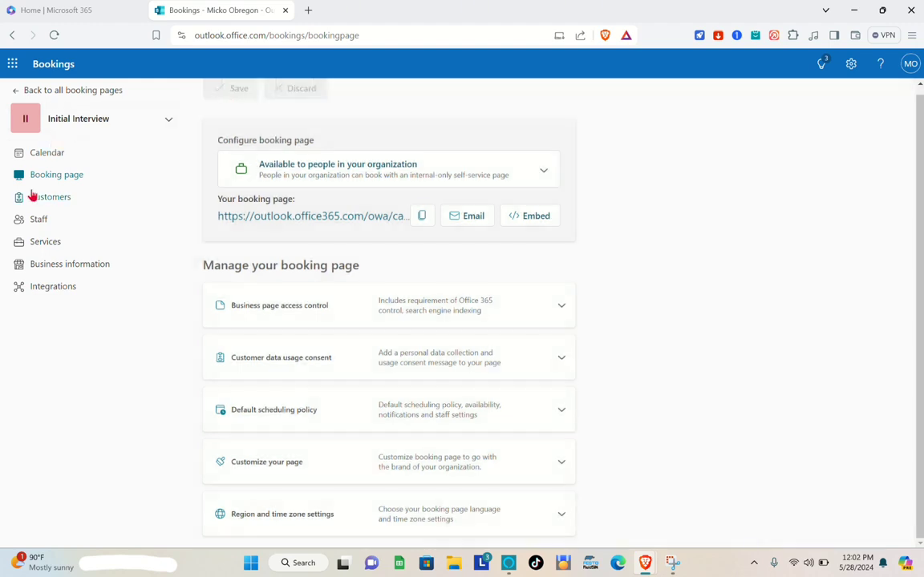
Open the administrator's staff entry for editing, review its details and availability hours, and save it.
{"action": "left_click", "coordinate": [46, 230]}
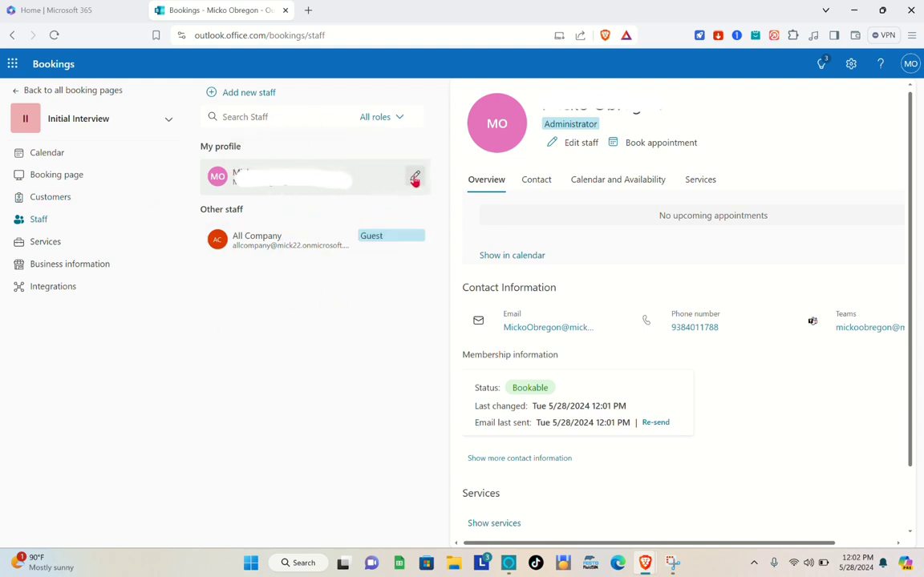
{"action": "left_click", "coordinate": [415, 178]}
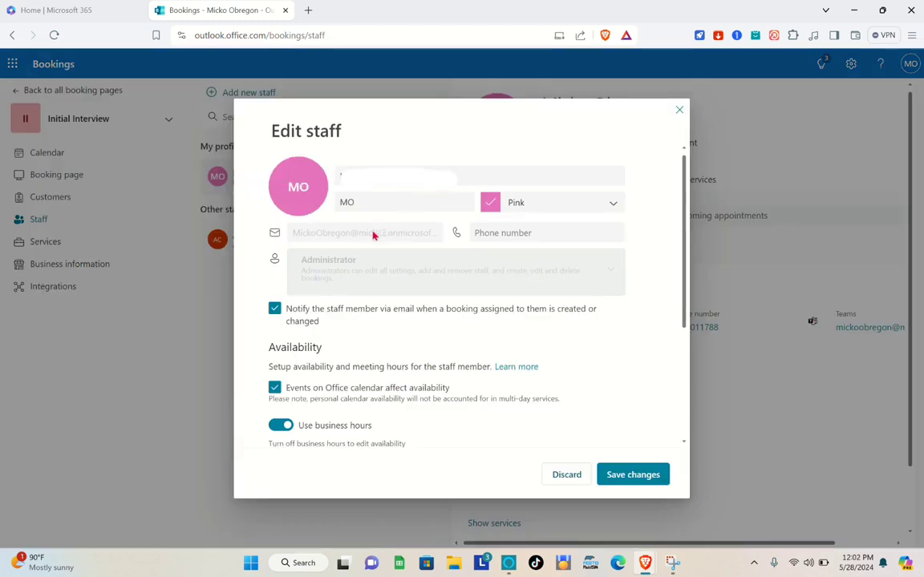
{"action": "scroll", "coordinate": [429, 387], "scroll_direction": "down", "scroll_amount": 3}
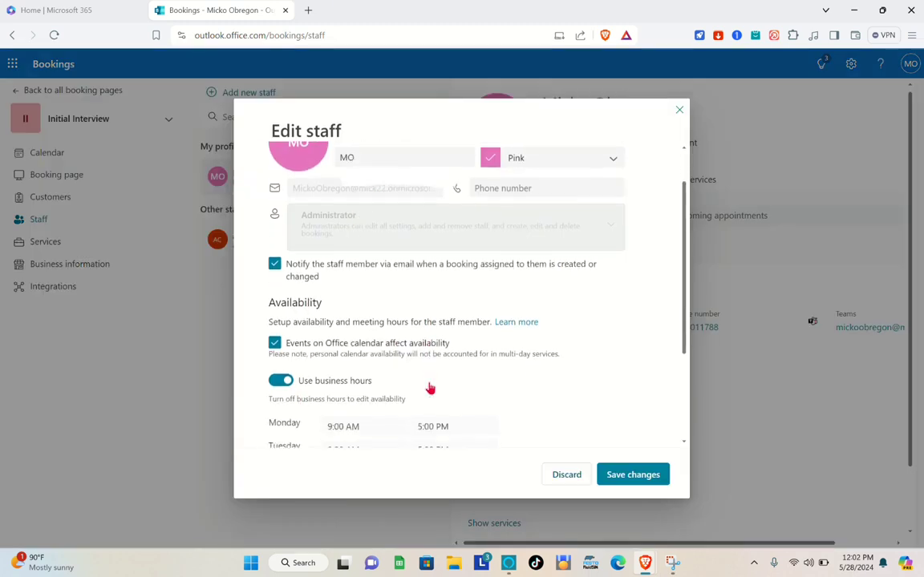
{"action": "scroll", "coordinate": [430, 387], "scroll_direction": "down", "scroll_amount": 2}
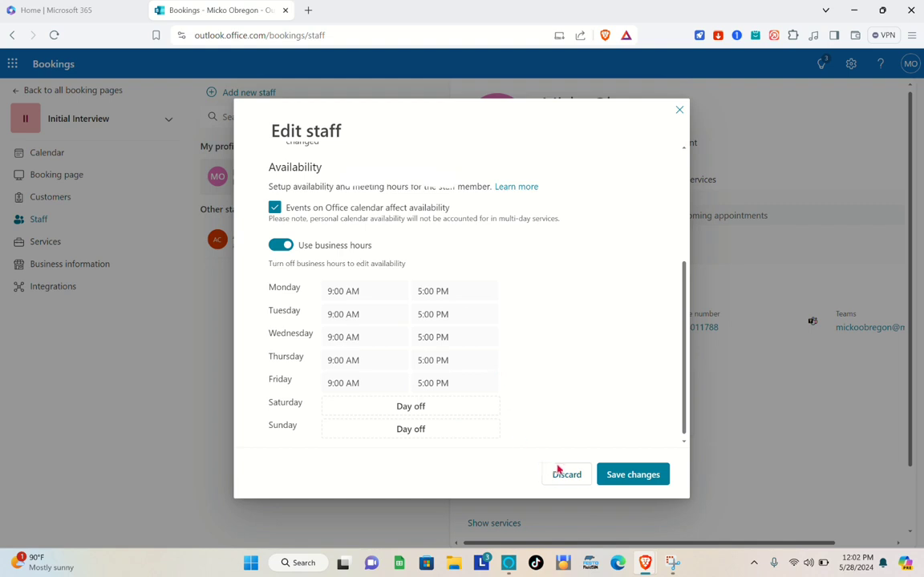
{"action": "scroll", "coordinate": [513, 282], "scroll_direction": "up", "scroll_amount": 5}
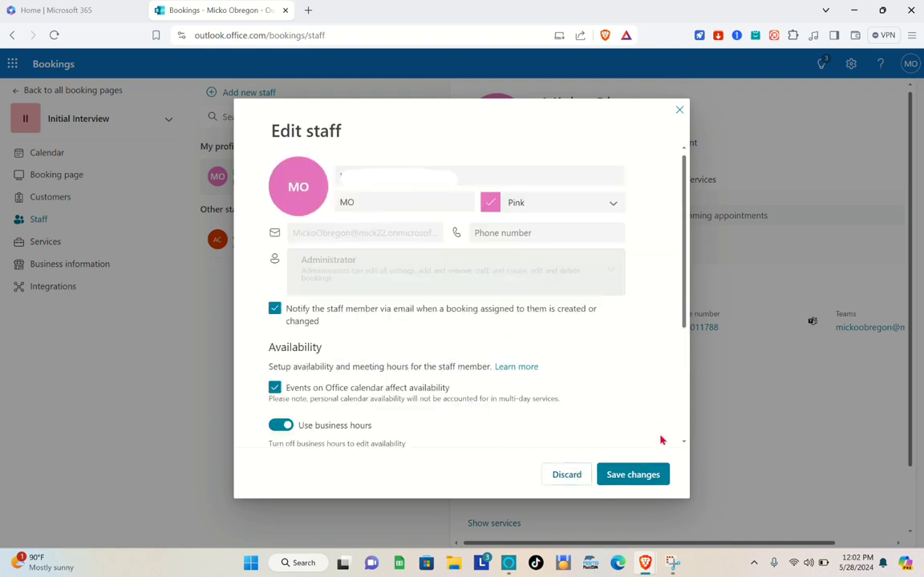
{"action": "left_click", "coordinate": [639, 478]}
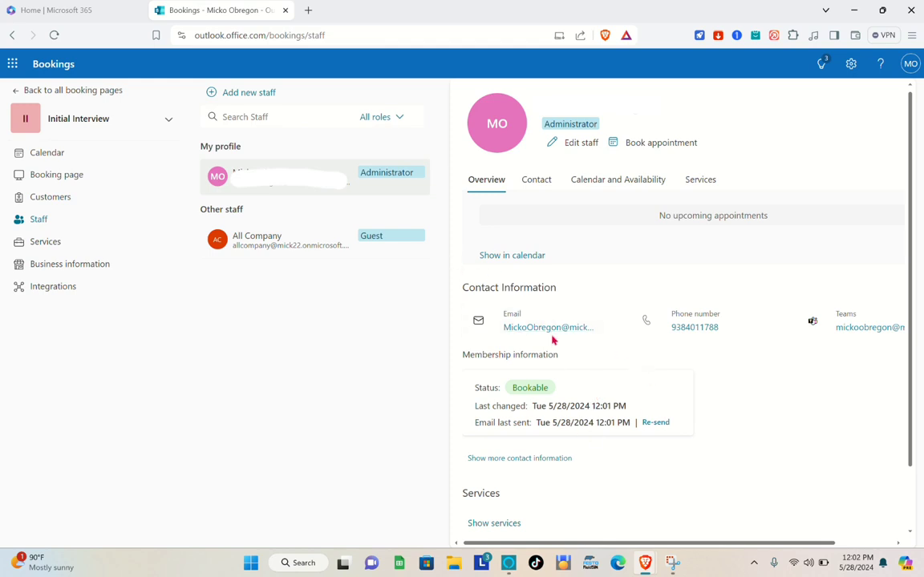
Examine the administrator's staff profile: overview, contact information, calendar and availability, and assigned services.
{"action": "scroll", "coordinate": [591, 299], "scroll_direction": "down", "scroll_amount": 1}
{"action": "scroll", "coordinate": [591, 300], "scroll_direction": "up", "scroll_amount": 1}
{"action": "left_click", "coordinate": [542, 183]}
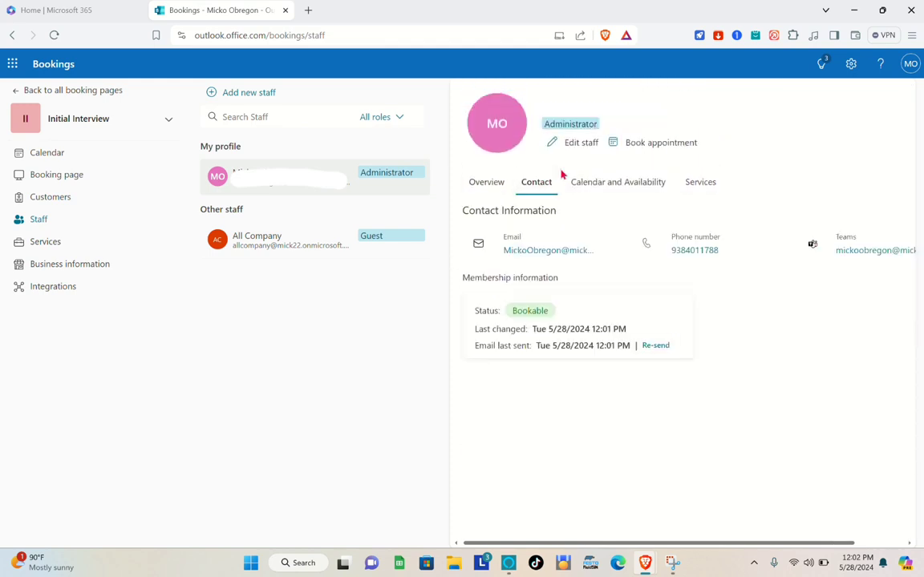
{"action": "left_click", "coordinate": [575, 144]}
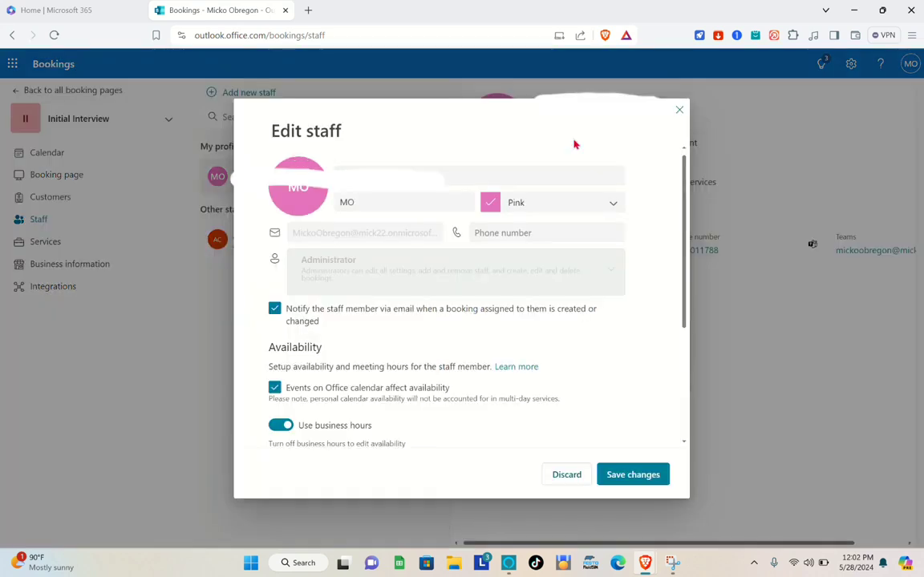
{"action": "left_click", "coordinate": [617, 97]}
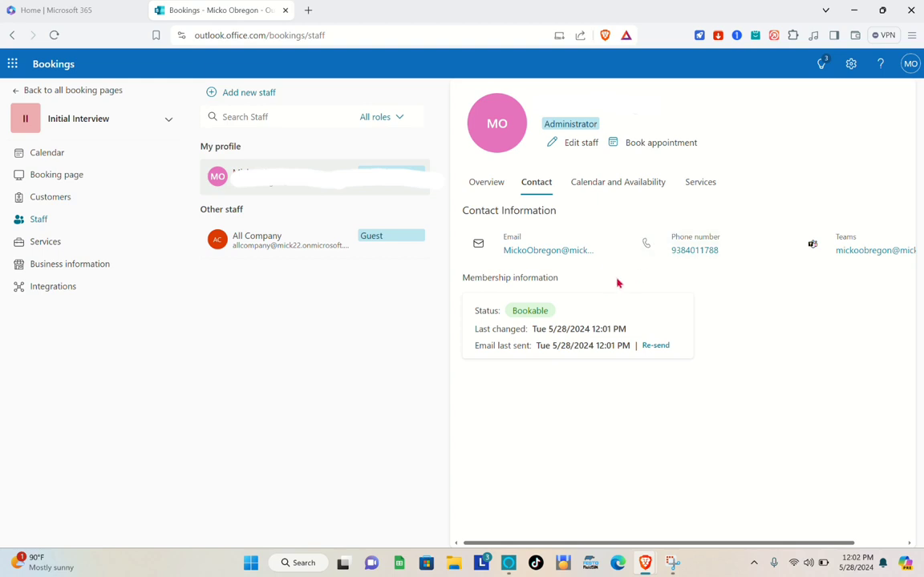
{"action": "left_click", "coordinate": [612, 182]}
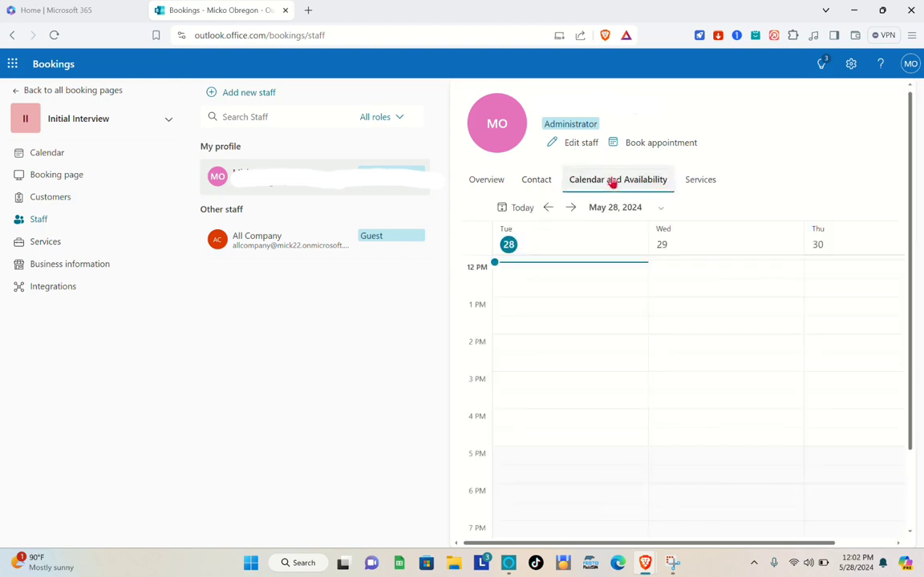
{"action": "left_click", "coordinate": [688, 184]}
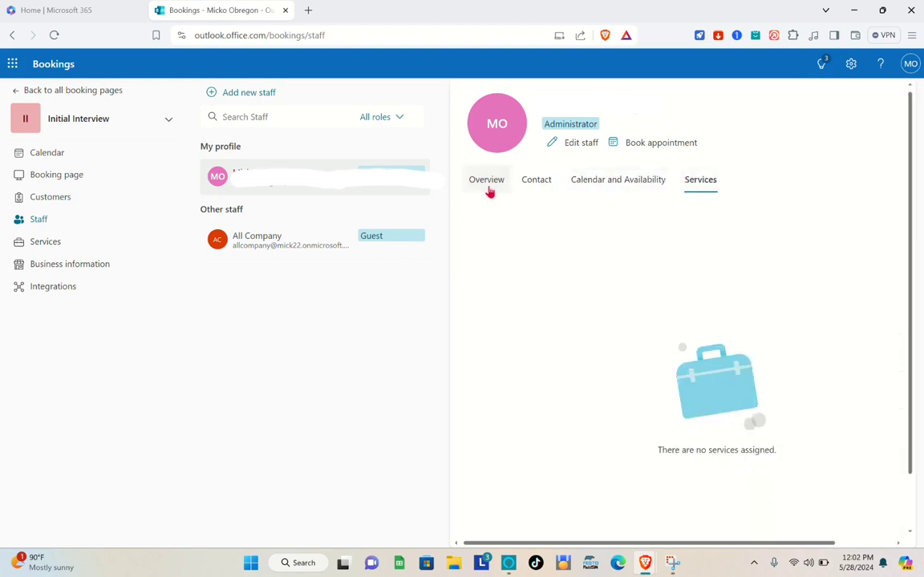
{"action": "left_click", "coordinate": [487, 185]}
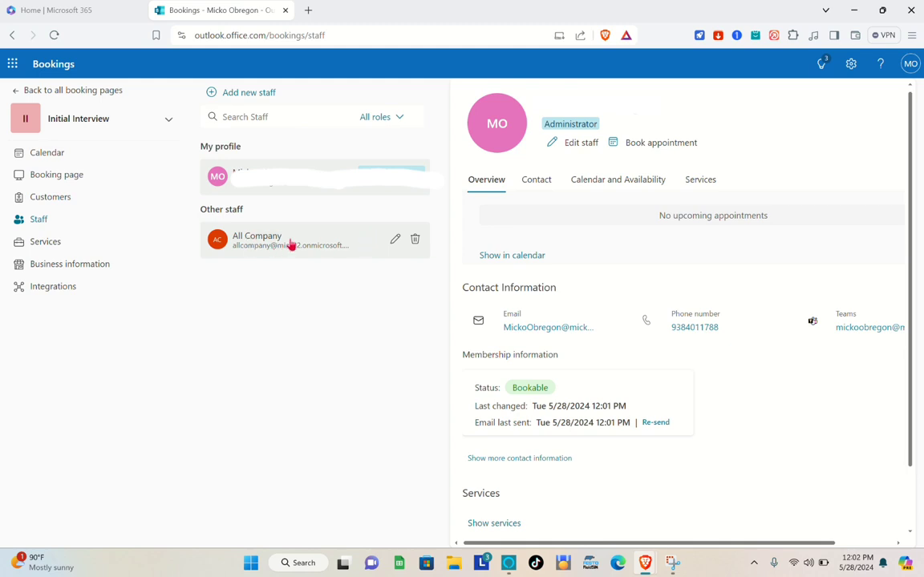
Open the All Company staff entry for editing, review its role, email notification and availability hours, and save it.
{"action": "left_click", "coordinate": [394, 240]}
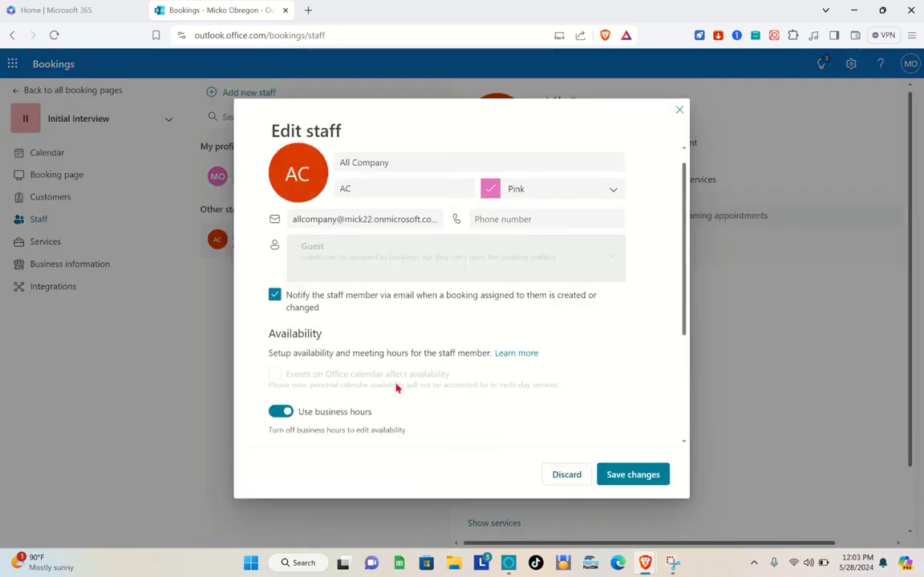
{"action": "scroll", "coordinate": [398, 386], "scroll_direction": "down", "scroll_amount": 1}
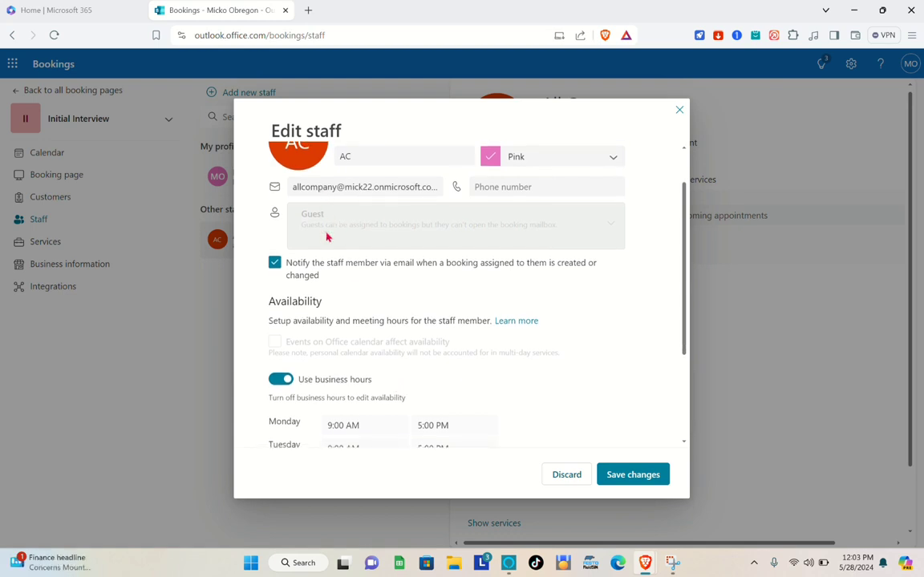
{"action": "scroll", "coordinate": [394, 423], "scroll_direction": "down", "scroll_amount": 1}
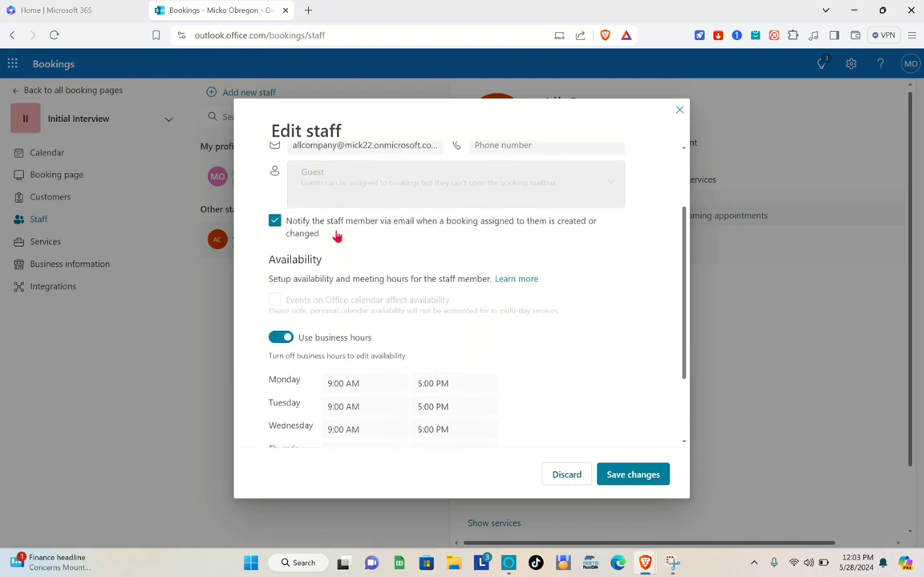
{"action": "scroll", "coordinate": [345, 219], "scroll_direction": "up", "scroll_amount": 1}
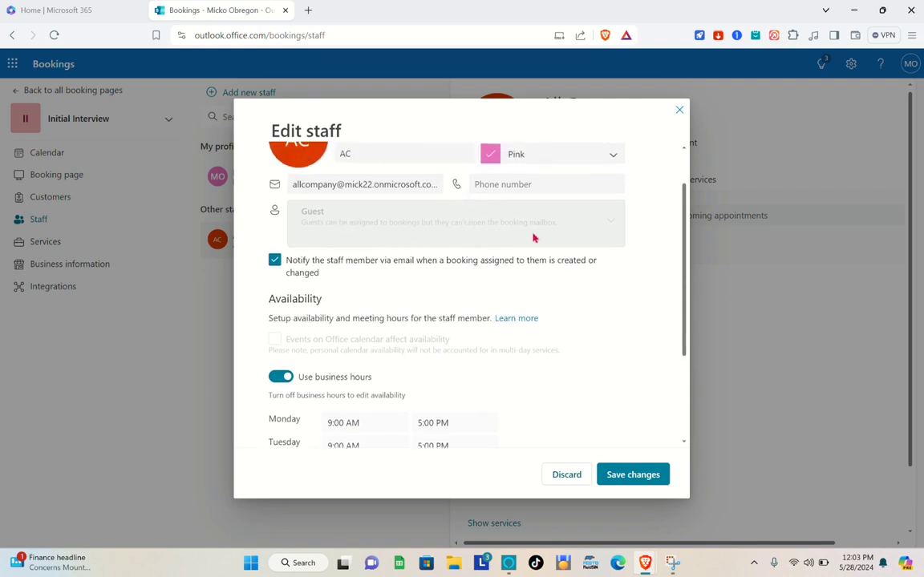
{"action": "scroll", "coordinate": [392, 266], "scroll_direction": "down", "scroll_amount": 3}
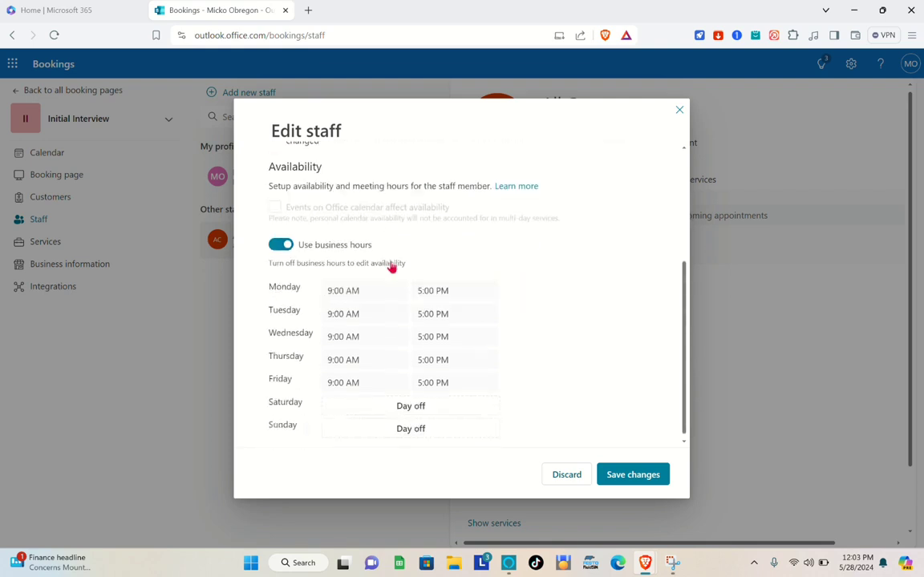
{"action": "left_click", "coordinate": [612, 477]}
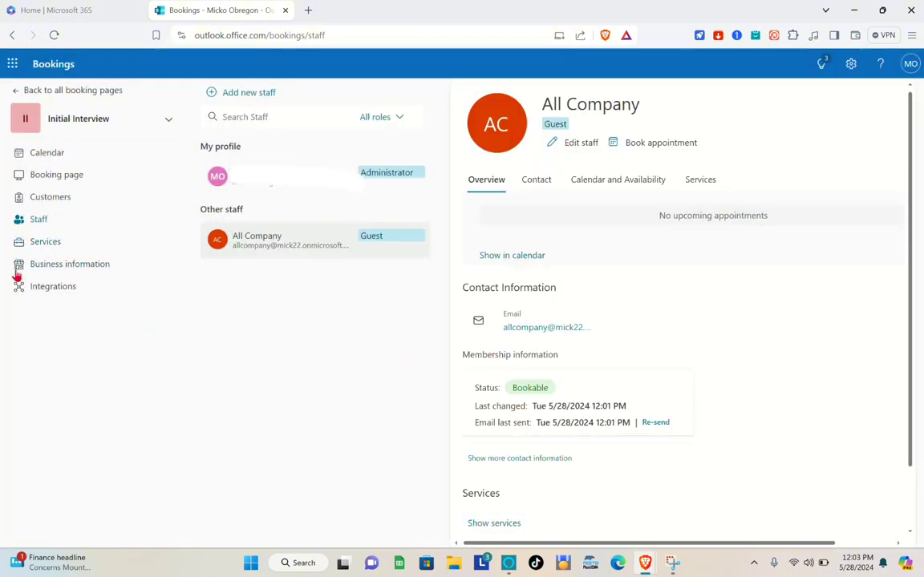
Examine the 30-min meeting service: its overview and its service details, including duration, price and description.
{"action": "left_click", "coordinate": [48, 243]}
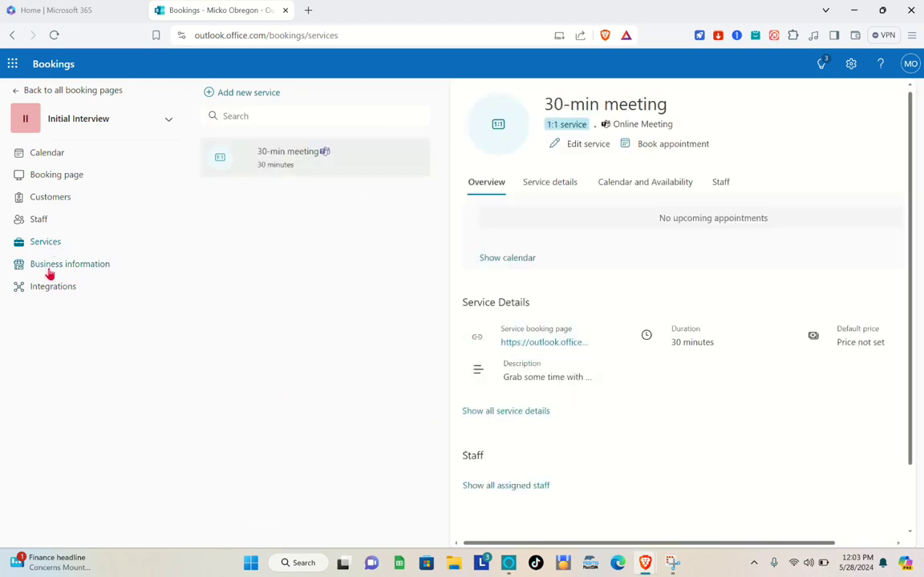
{"action": "scroll", "coordinate": [647, 387], "scroll_direction": "down", "scroll_amount": 1}
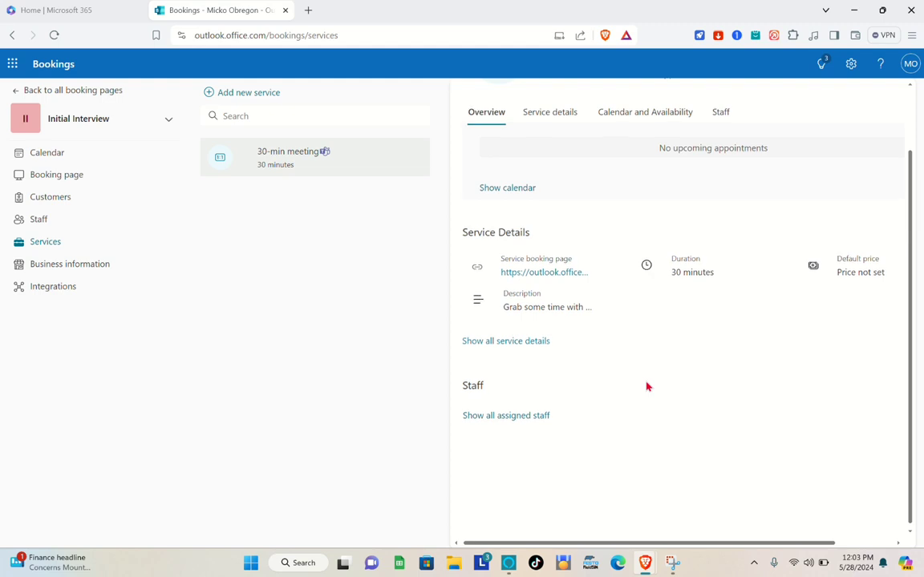
{"action": "scroll", "coordinate": [647, 387], "scroll_direction": "up", "scroll_amount": 1}
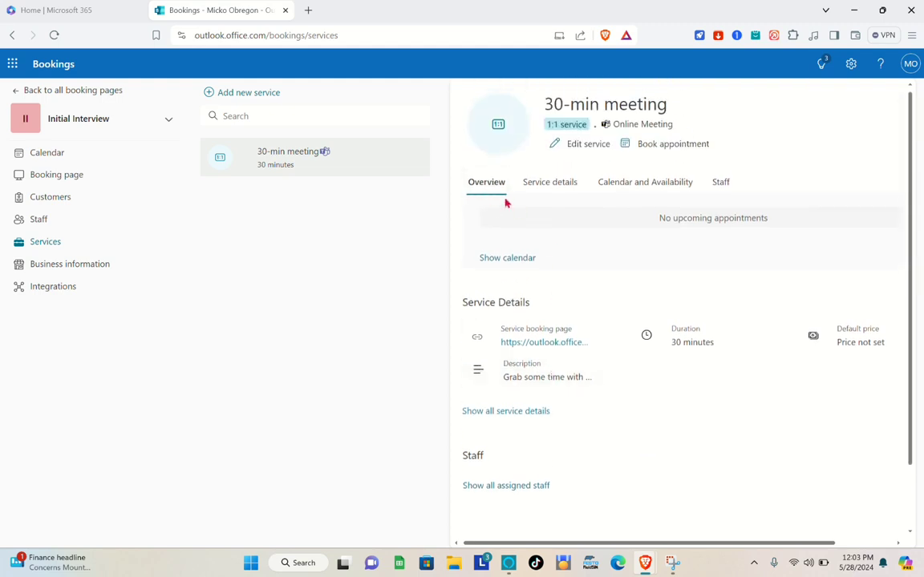
{"action": "left_click", "coordinate": [552, 188]}
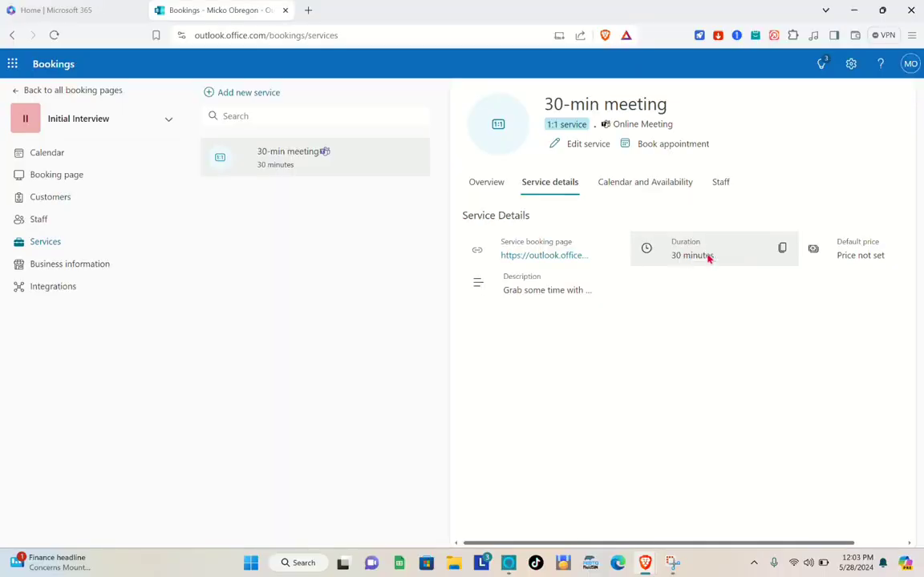
{"action": "double_click", "coordinate": [709, 256]}
{"action": "double_click", "coordinate": [686, 243]}
{"action": "left_click", "coordinate": [705, 249]}
{"action": "left_click_drag", "start_coordinate": [705, 250], "coordinate": [591, 153]}
Open the 30-min meeting service for editing and review its name, description, online meeting and duration settings.
{"action": "left_click", "coordinate": [590, 152]}
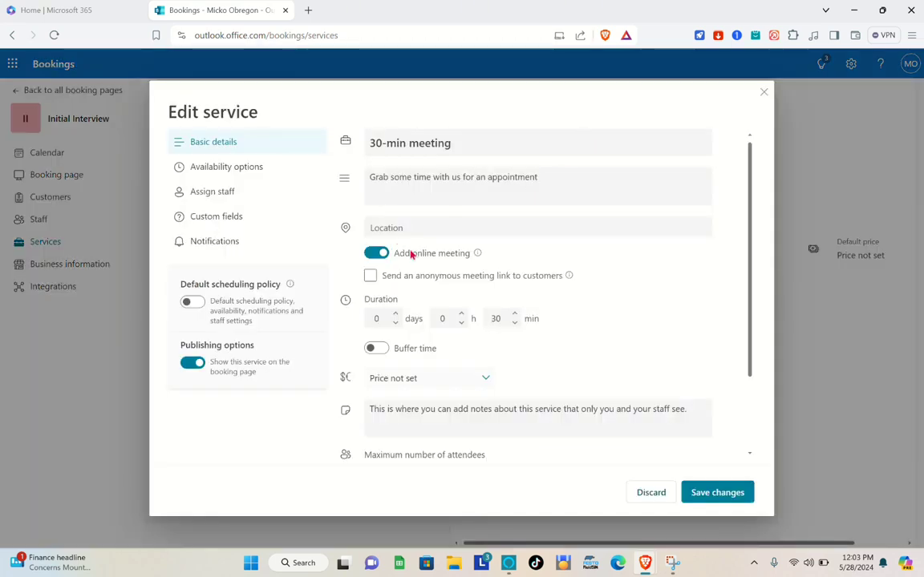
{"action": "scroll", "coordinate": [412, 350], "scroll_direction": "down", "scroll_amount": 2}
{"action": "scroll", "coordinate": [412, 350], "scroll_direction": "up", "scroll_amount": 2}
{"action": "left_click", "coordinate": [442, 311]}
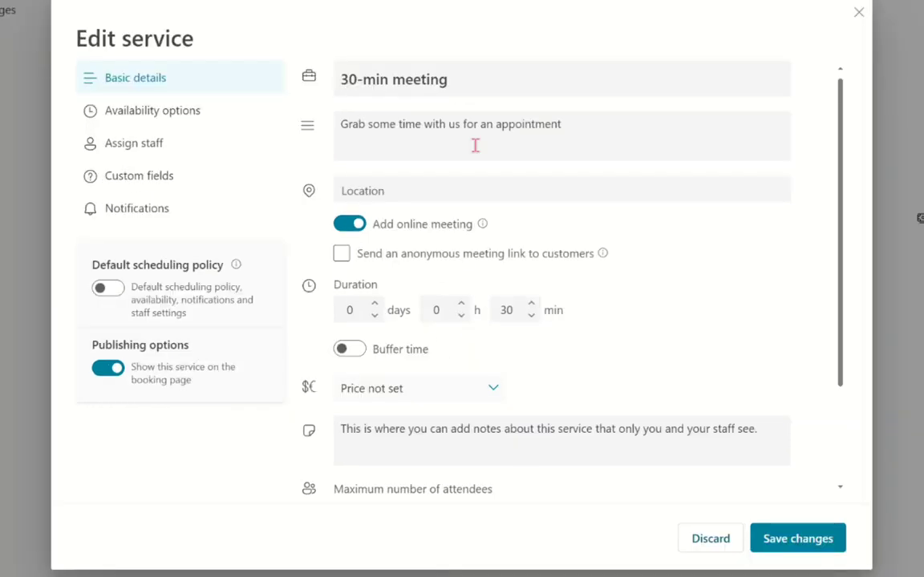
{"action": "left_click", "coordinate": [396, 322]}
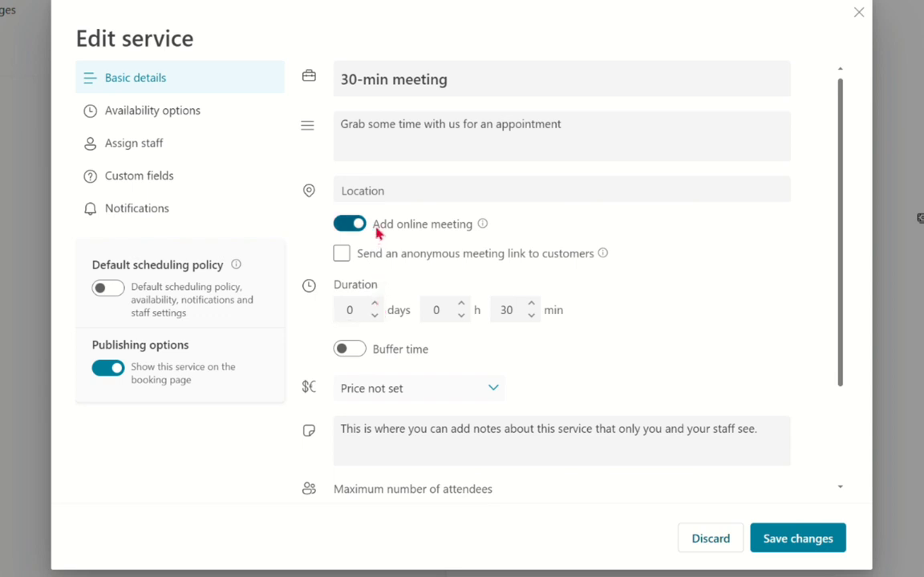
{"action": "left_click", "coordinate": [469, 92]}
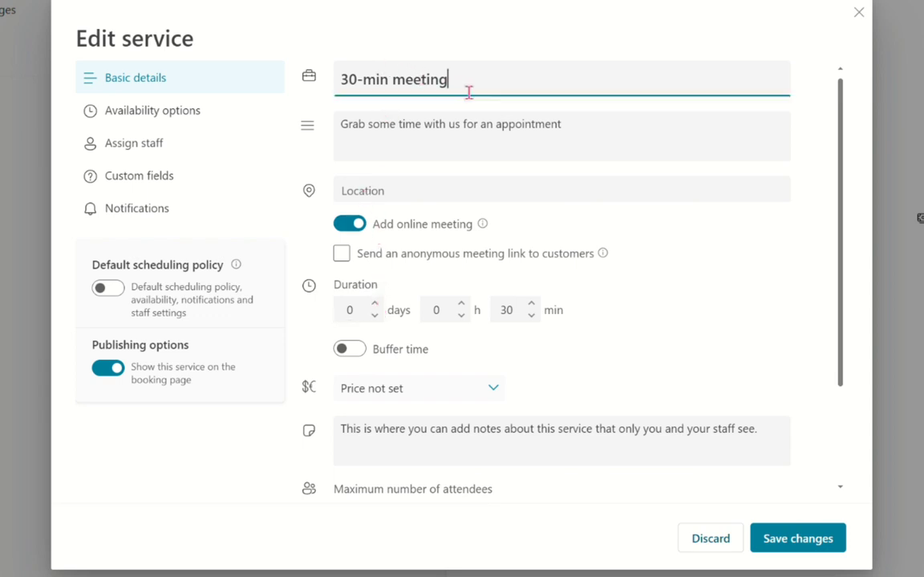
{"action": "key", "text": "ctrl+shift+Left"}
{"action": "left_click", "coordinate": [519, 129]}
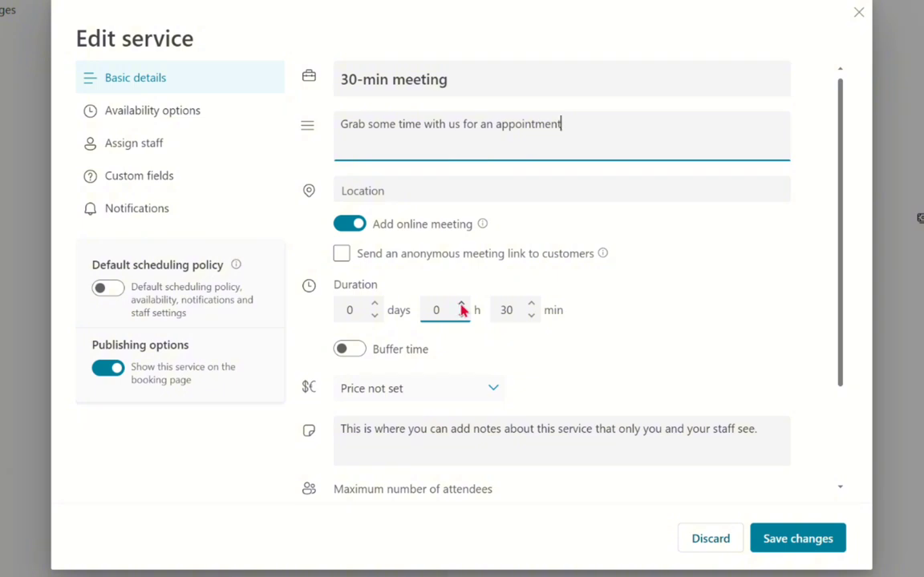
Enable buffer time for the 30-min meeting service and set 10 minutes before each appointment.
{"action": "scroll", "coordinate": [390, 351], "scroll_direction": "down", "scroll_amount": 1}
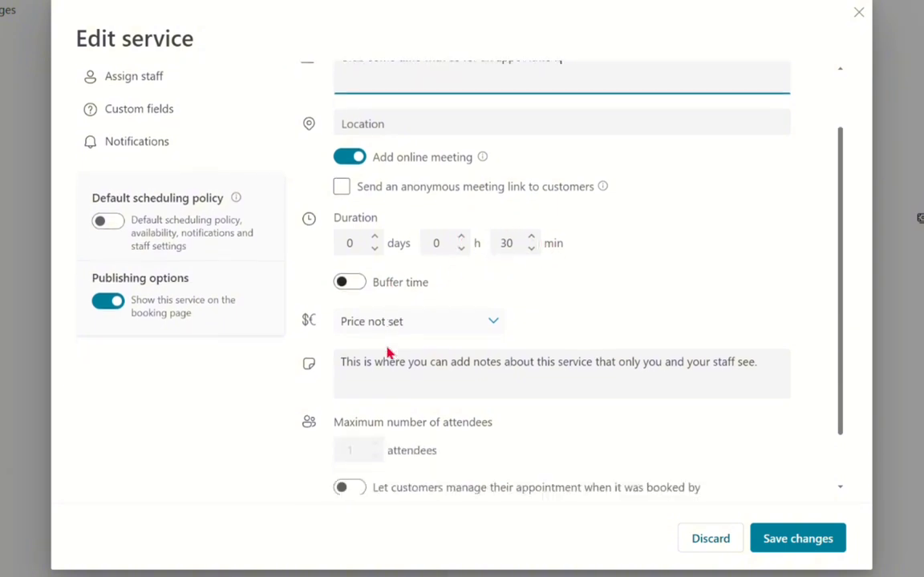
{"action": "left_click", "coordinate": [350, 285]}
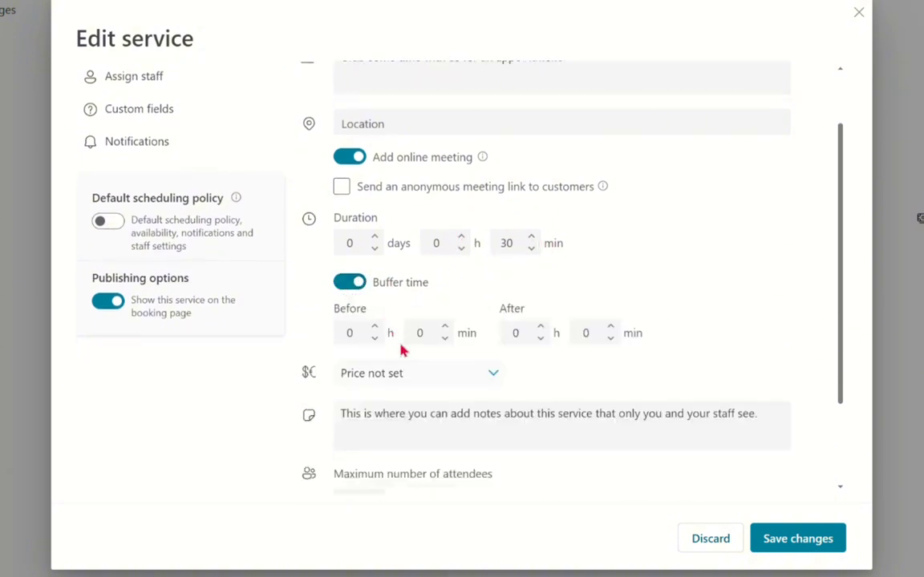
{"action": "scroll", "coordinate": [402, 351], "scroll_direction": "down", "scroll_amount": 3}
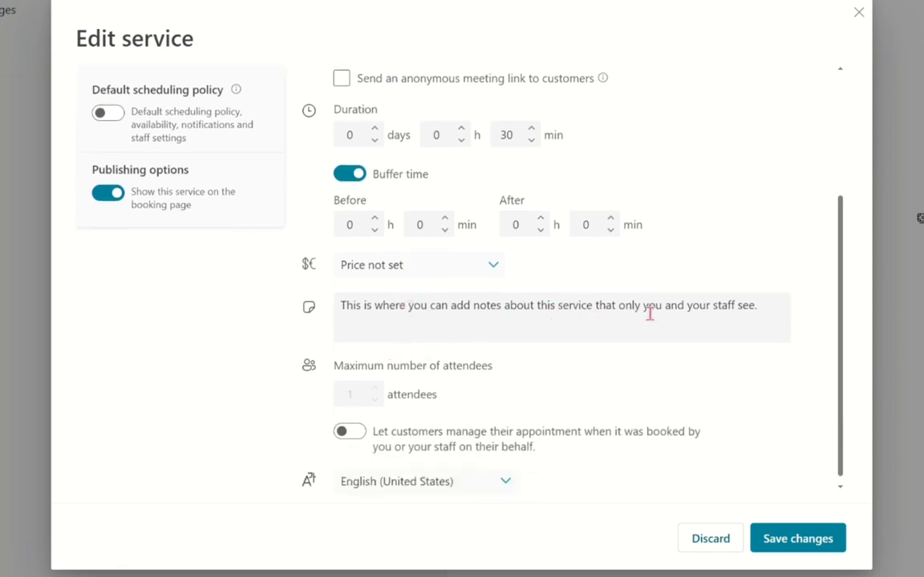
{"action": "left_click", "coordinate": [755, 305]}
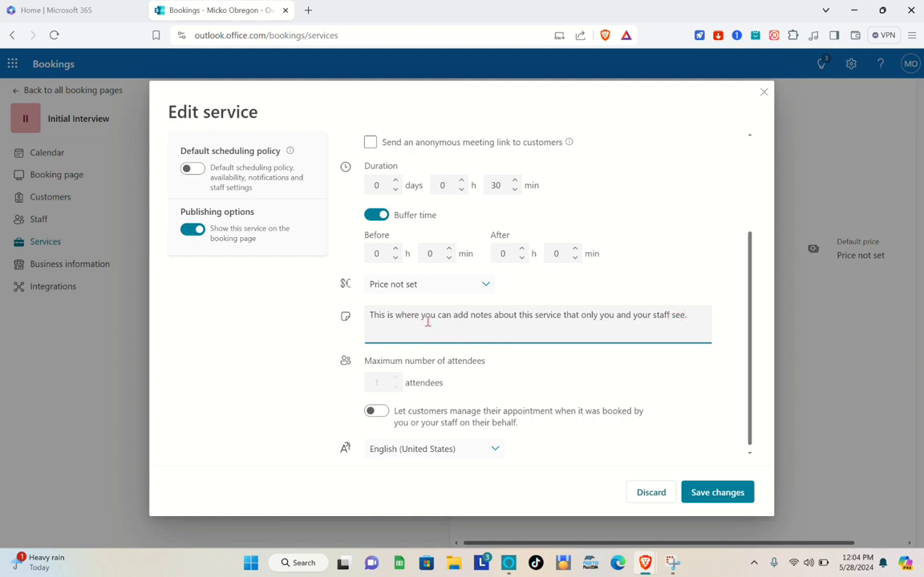
{"action": "scroll", "coordinate": [428, 321], "scroll_direction": "up", "scroll_amount": 1}
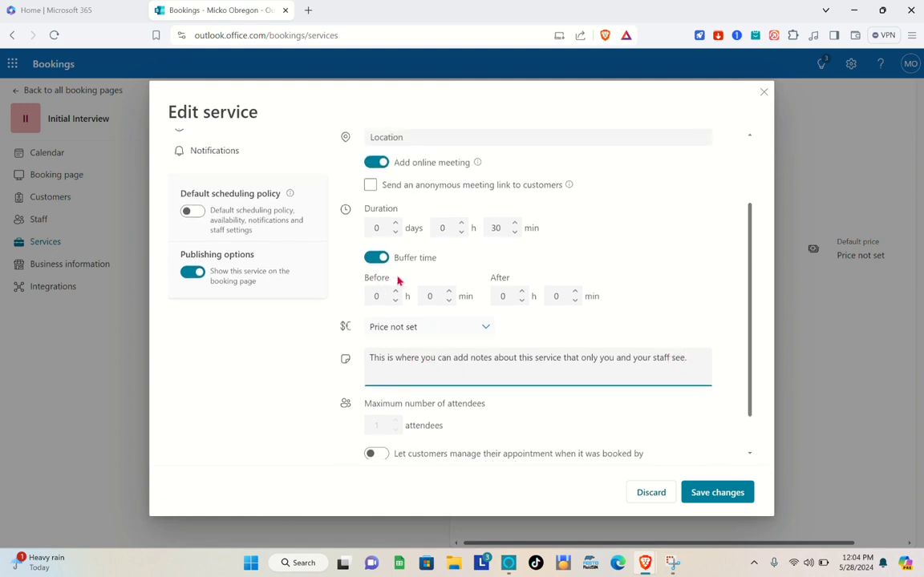
{"action": "left_click", "coordinate": [448, 293]}
{"action": "left_click", "coordinate": [449, 293]}
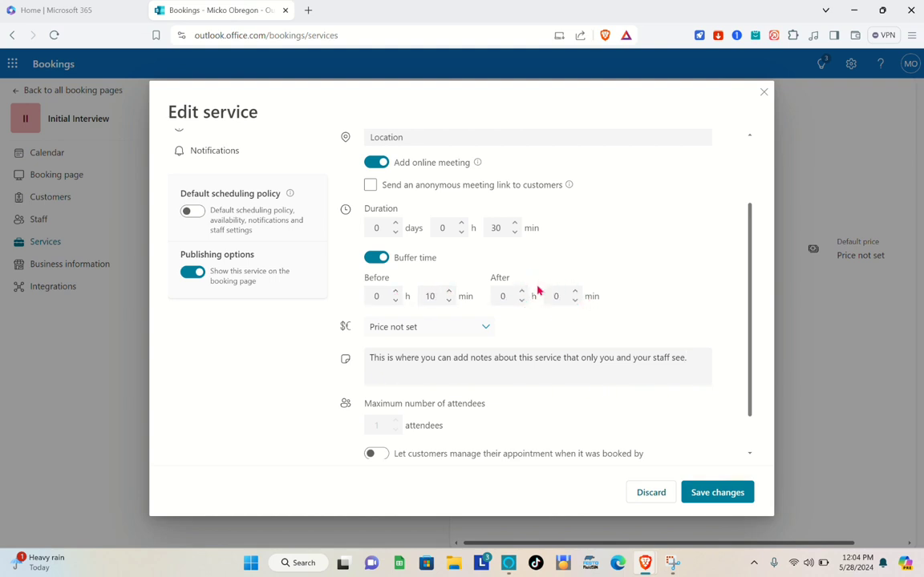
{"action": "scroll", "coordinate": [551, 316], "scroll_direction": "down", "scroll_amount": 1}
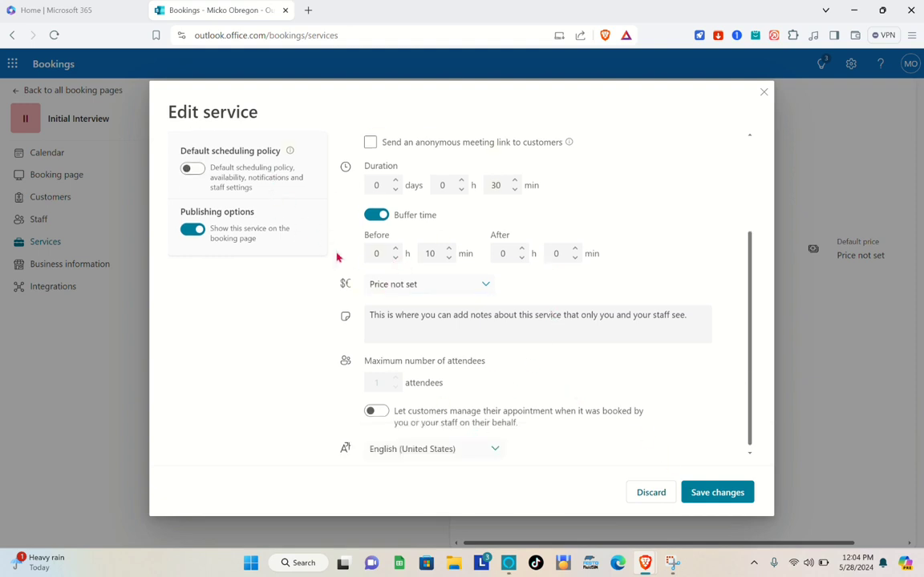
{"action": "scroll", "coordinate": [391, 324], "scroll_direction": "up", "scroll_amount": 3}
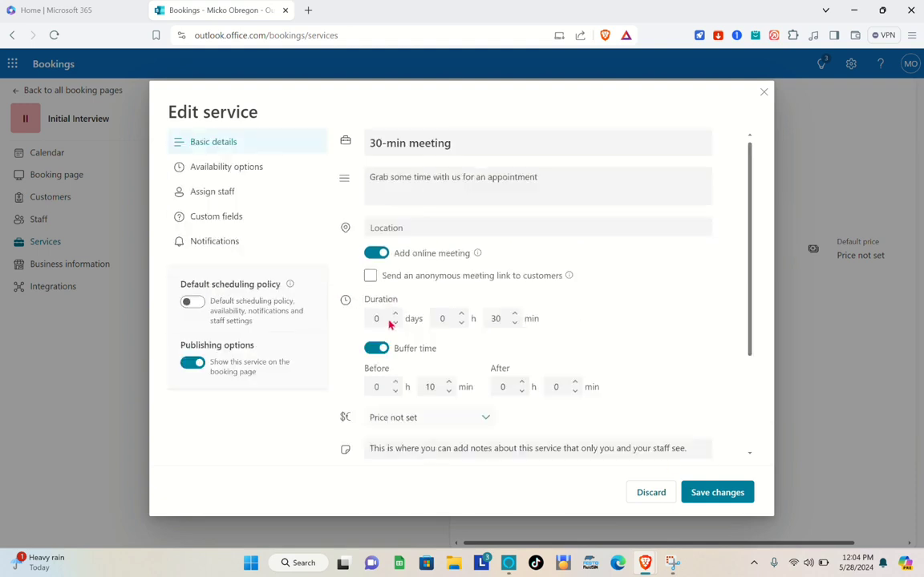
In the service's availability options, review the time increments and minimum lead time, and set the maximum lead time to 30 days.
{"action": "left_click", "coordinate": [237, 170]}
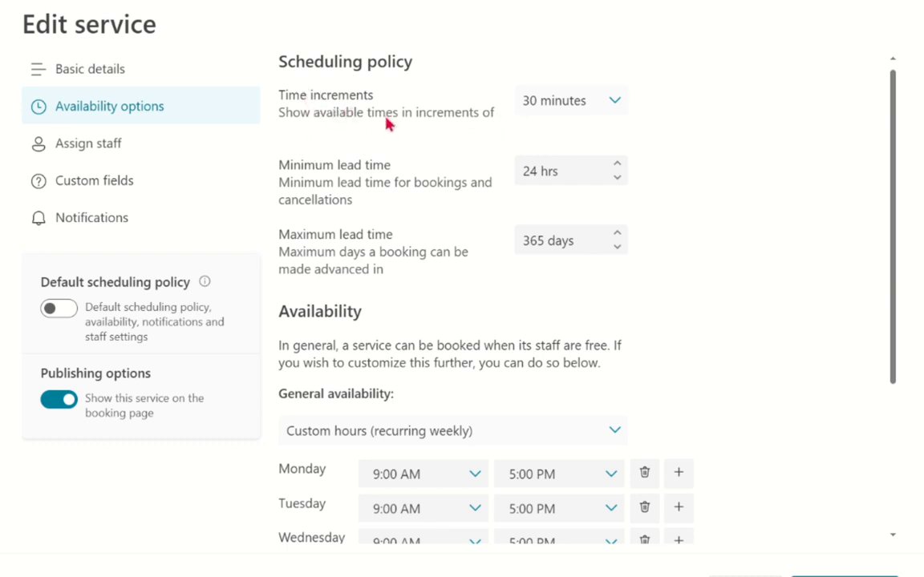
{"action": "left_click", "coordinate": [614, 115]}
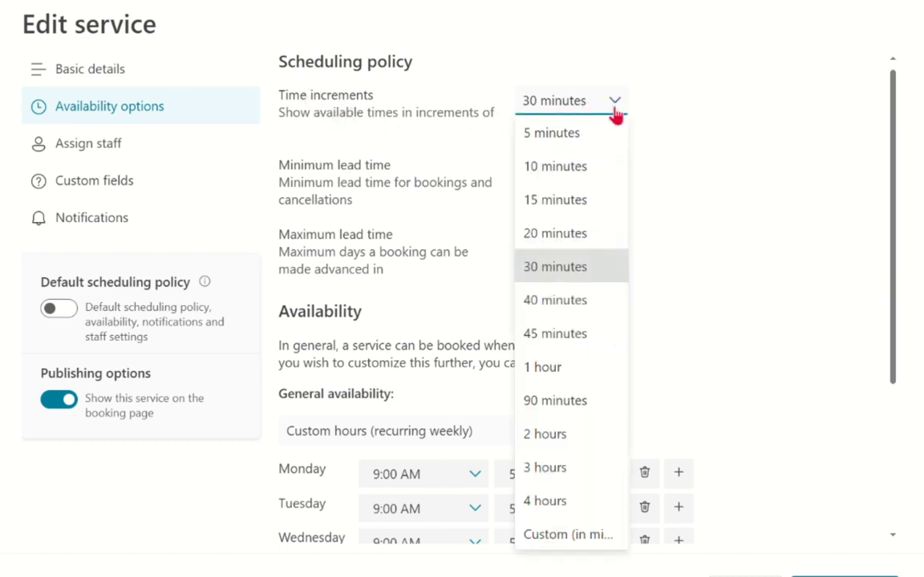
{"action": "left_click", "coordinate": [614, 115]}
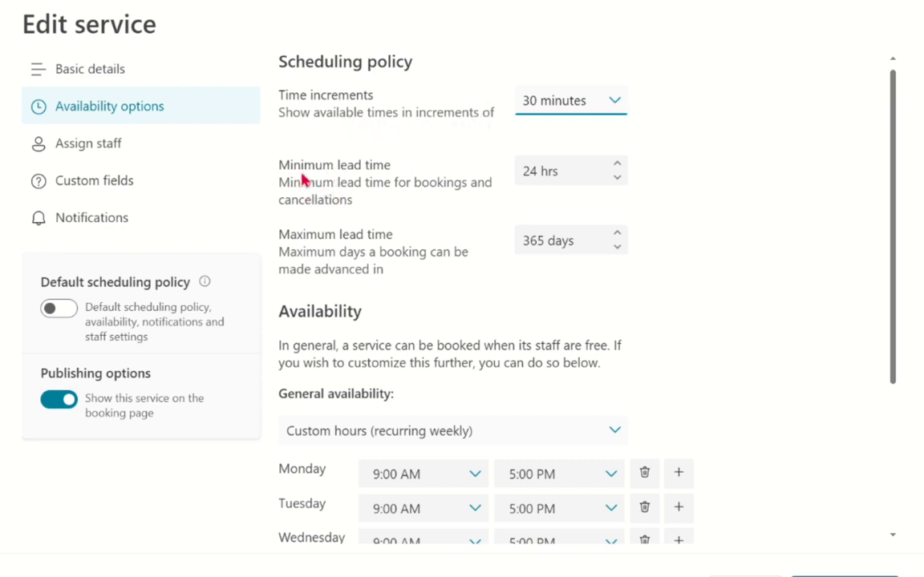
{"action": "left_click", "coordinate": [571, 179]}
{"action": "left_click", "coordinate": [641, 192]}
{"action": "left_click", "coordinate": [594, 174]}
{"action": "left_click", "coordinate": [590, 244]}
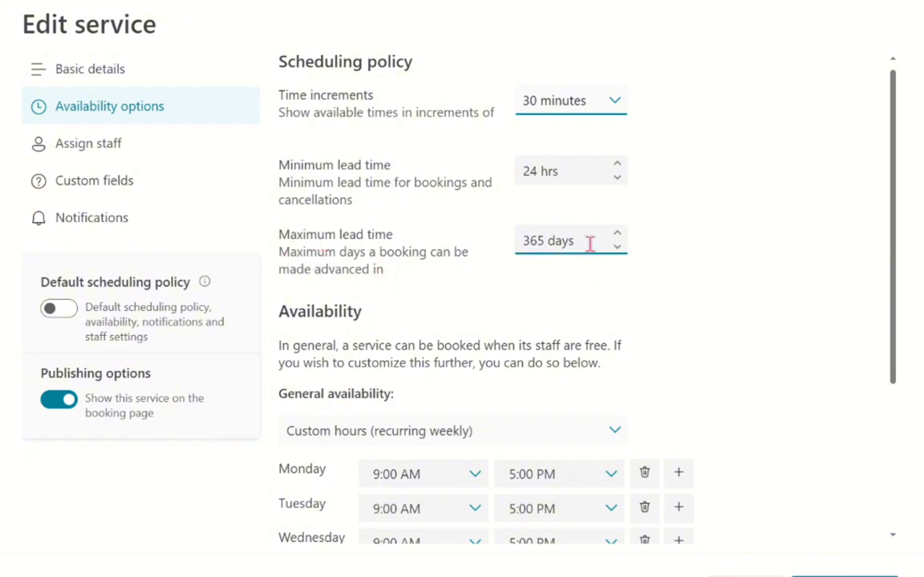
{"action": "triple_click", "coordinate": [589, 239]}
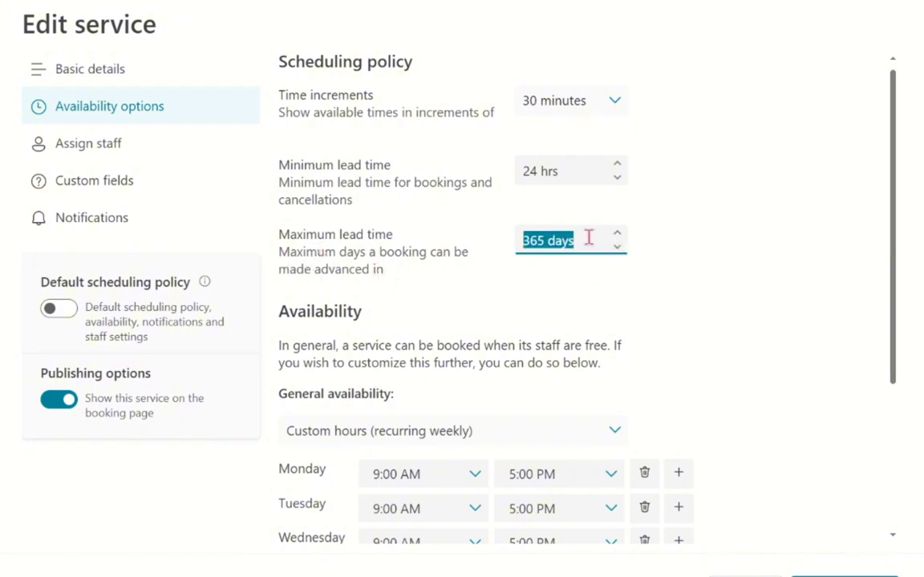
{"action": "type", "text": "30 days"}
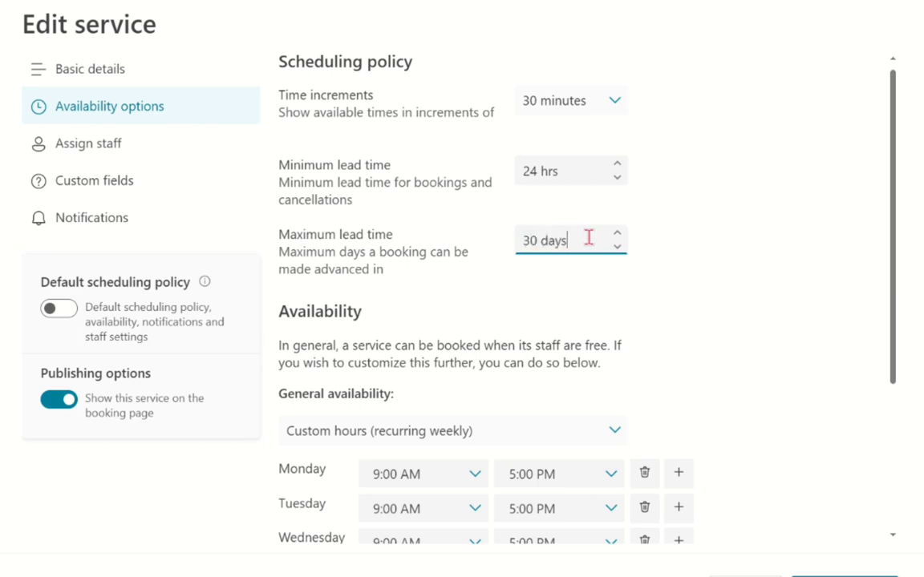
{"action": "left_click", "coordinate": [658, 262]}
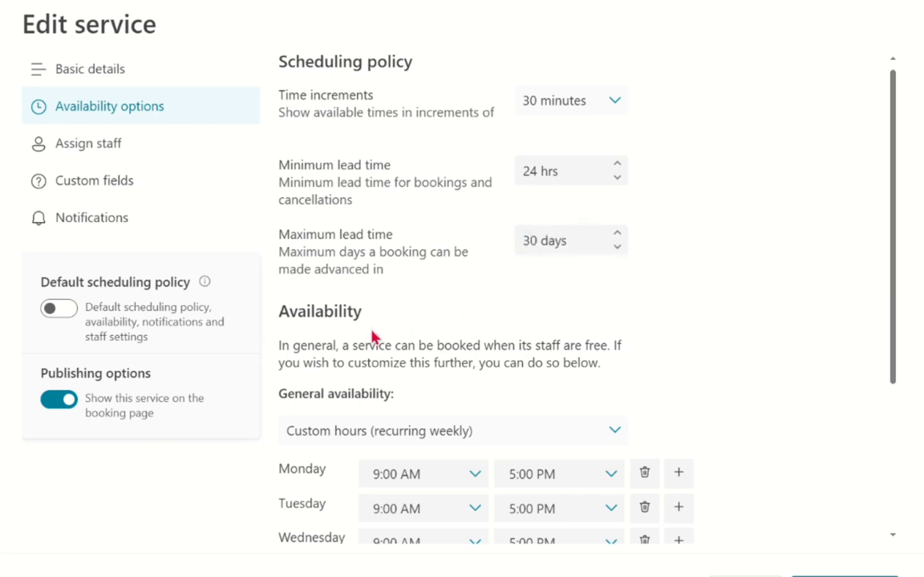
Review the service's general availability: the recurring weekly hours for each day and the option for a different date range.
{"action": "scroll", "coordinate": [302, 347], "scroll_direction": "down", "scroll_amount": 2}
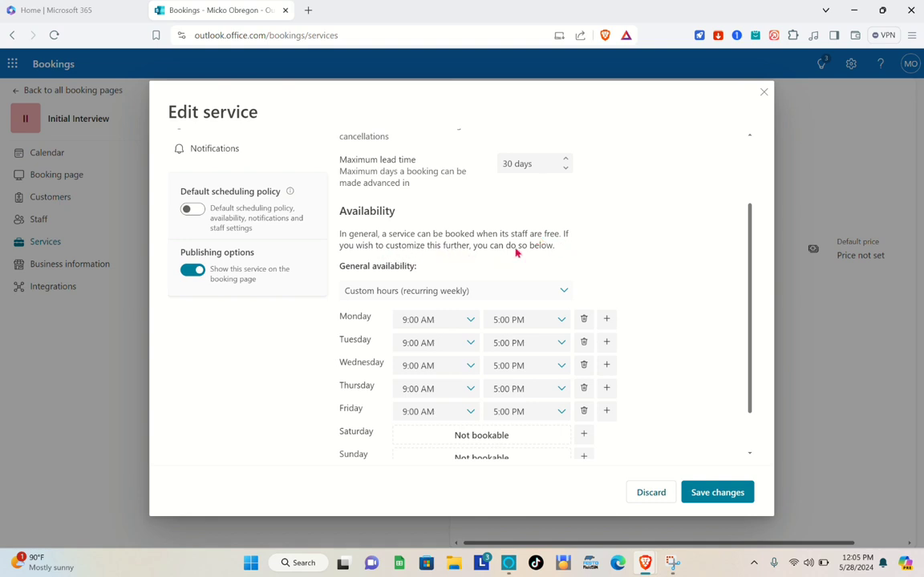
{"action": "left_click", "coordinate": [472, 321]}
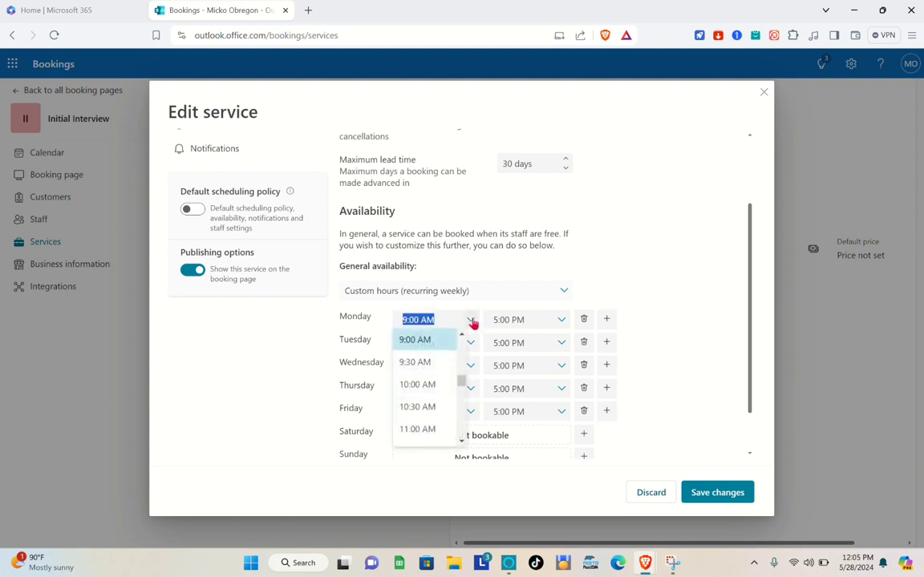
{"action": "left_click", "coordinate": [473, 322]}
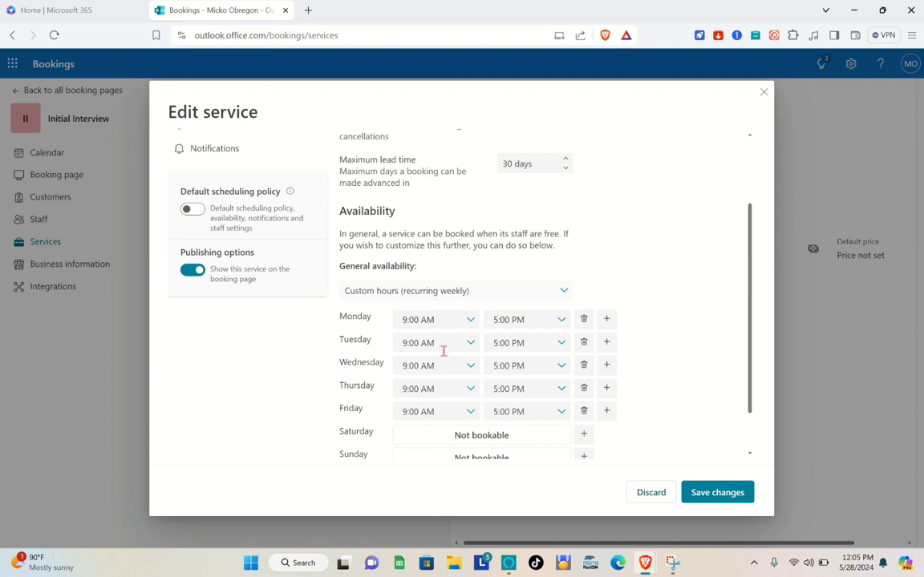
{"action": "scroll", "coordinate": [470, 410], "scroll_direction": "down", "scroll_amount": 1}
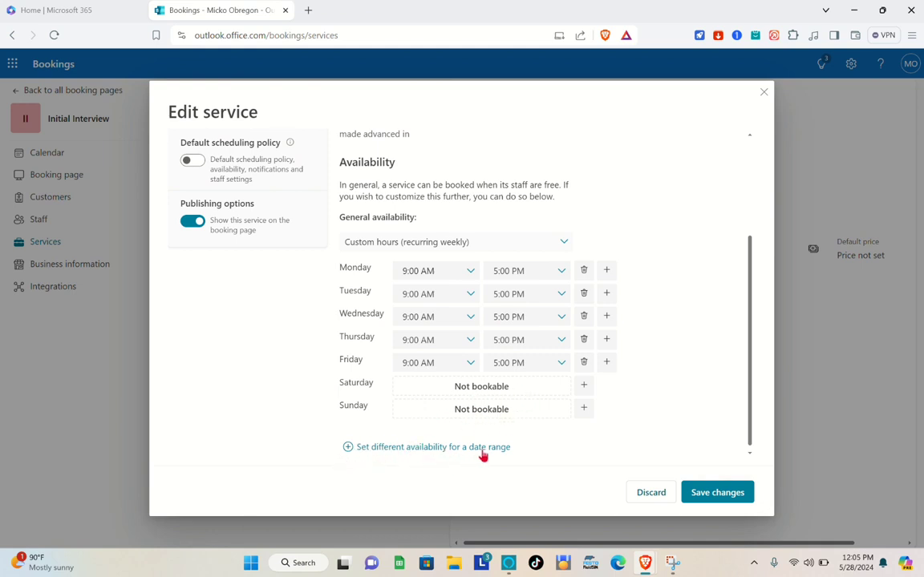
{"action": "scroll", "coordinate": [483, 456], "scroll_direction": "up", "scroll_amount": 2}
{"action": "scroll", "coordinate": [483, 456], "scroll_direction": "down", "scroll_amount": 1}
{"action": "scroll", "coordinate": [483, 456], "scroll_direction": "up", "scroll_amount": 1}
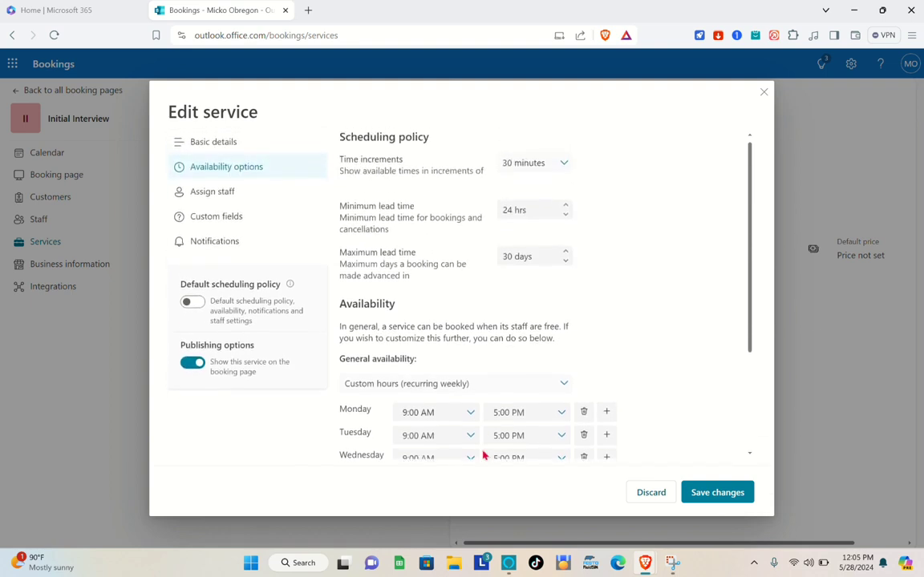
Assign All Company and the other listed staff member to the 30-min meeting service.
{"action": "left_click", "coordinate": [197, 199]}
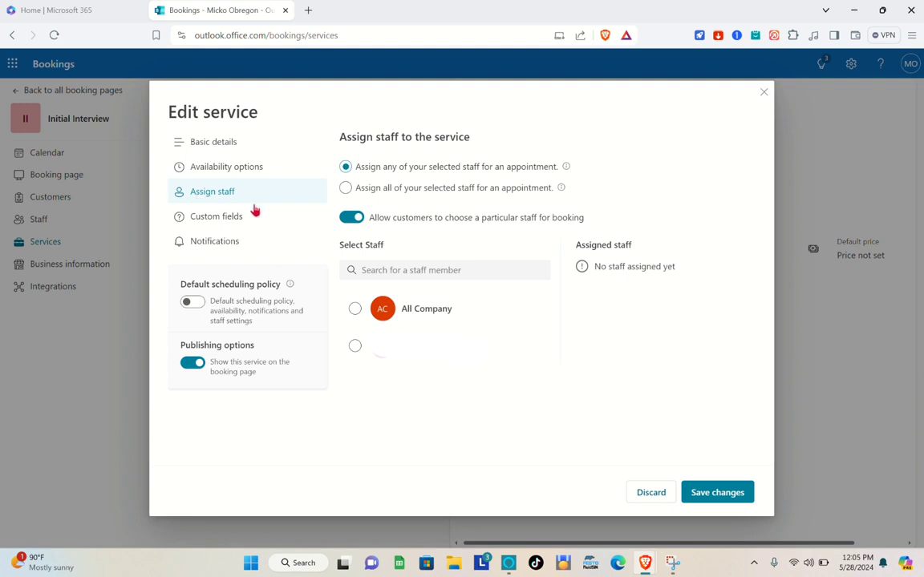
{"action": "left_click", "coordinate": [356, 311]}
{"action": "left_click", "coordinate": [357, 347]}
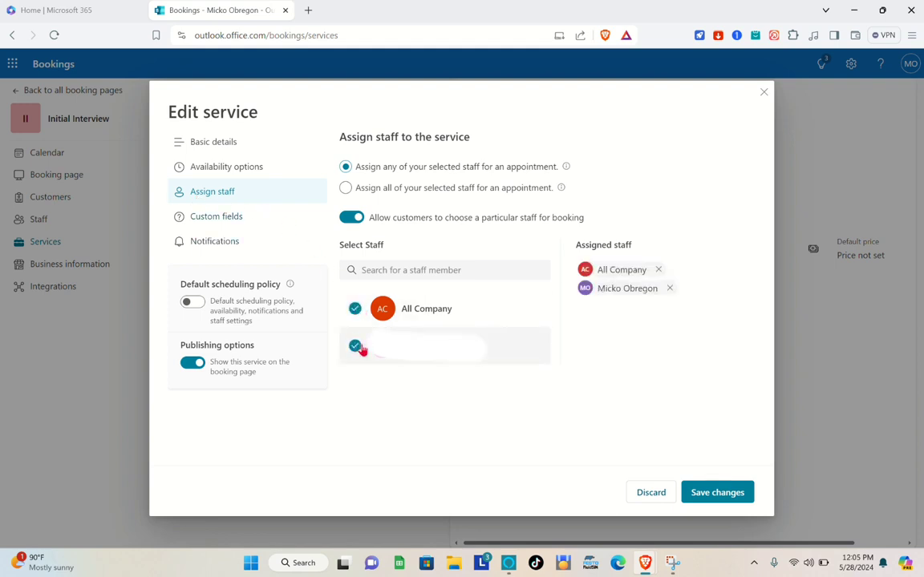
Review the service's customer information fields and email notification settings, and save the changes to the 30-min meeting service.
{"action": "left_click", "coordinate": [213, 218]}
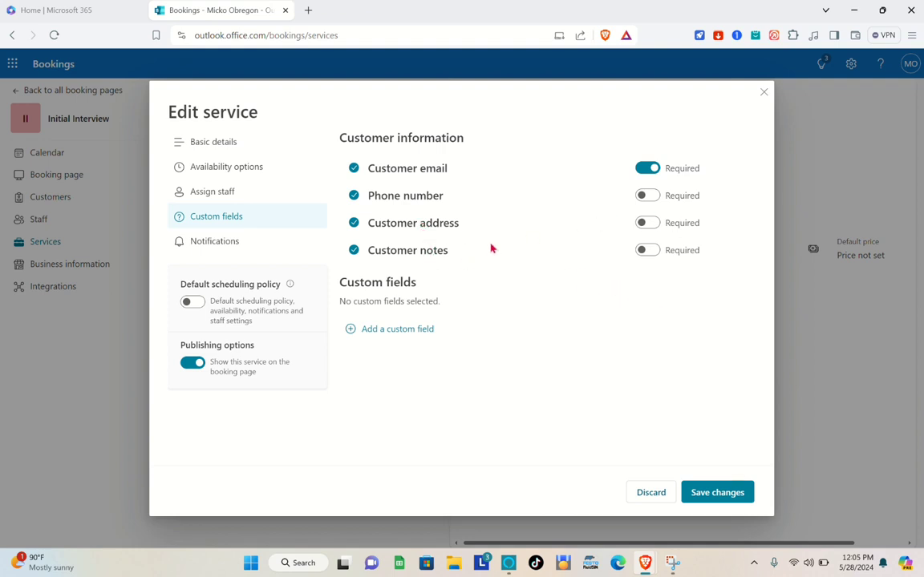
{"action": "left_click", "coordinate": [221, 242]}
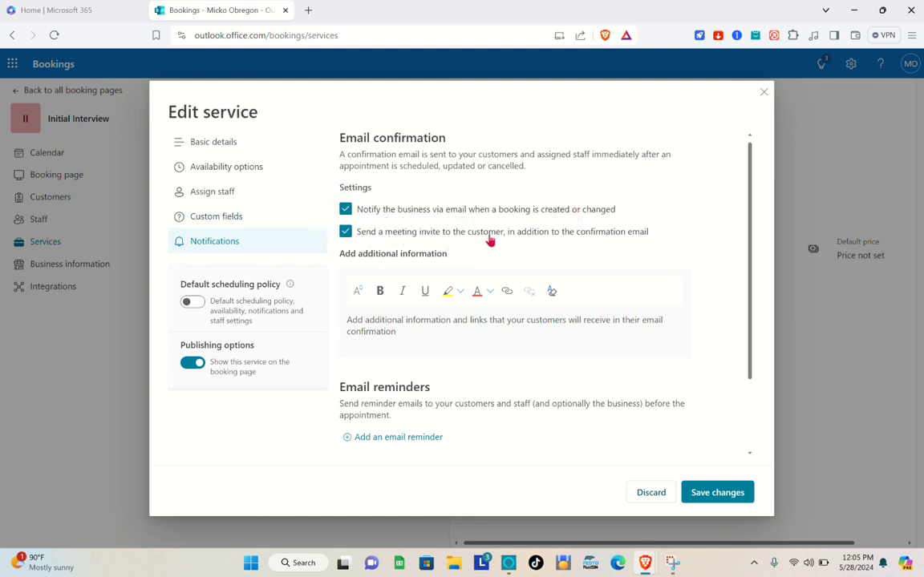
{"action": "scroll", "coordinate": [453, 342], "scroll_direction": "down", "scroll_amount": 2}
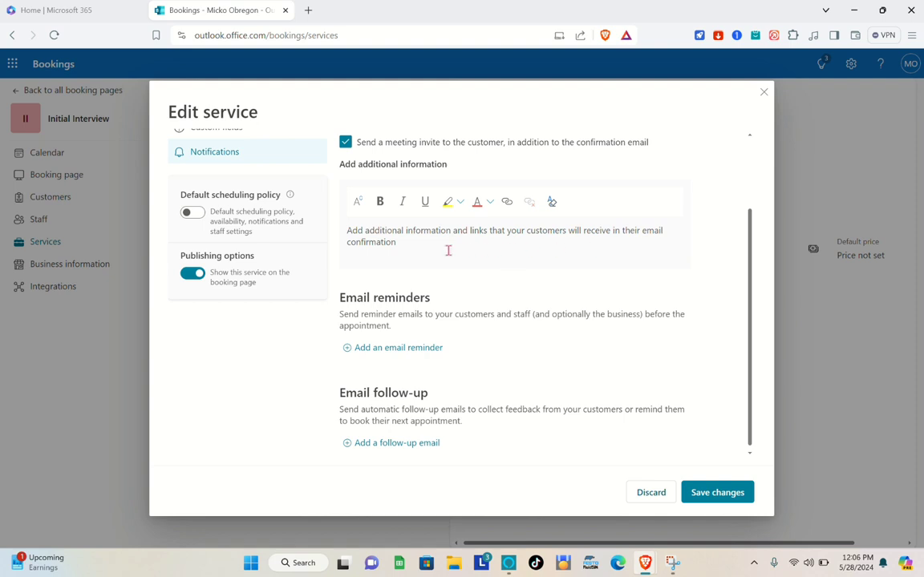
{"action": "left_click", "coordinate": [416, 251]}
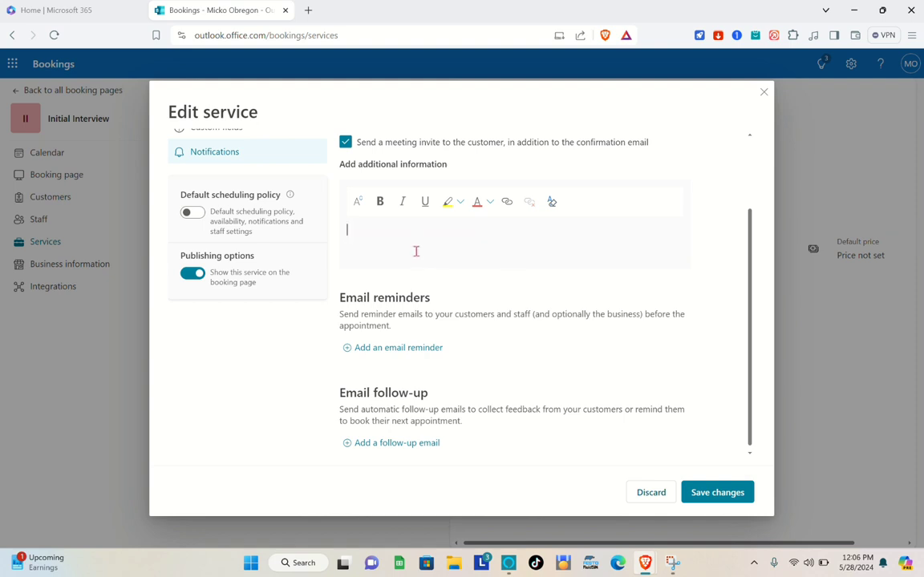
{"action": "left_click", "coordinate": [717, 495]}
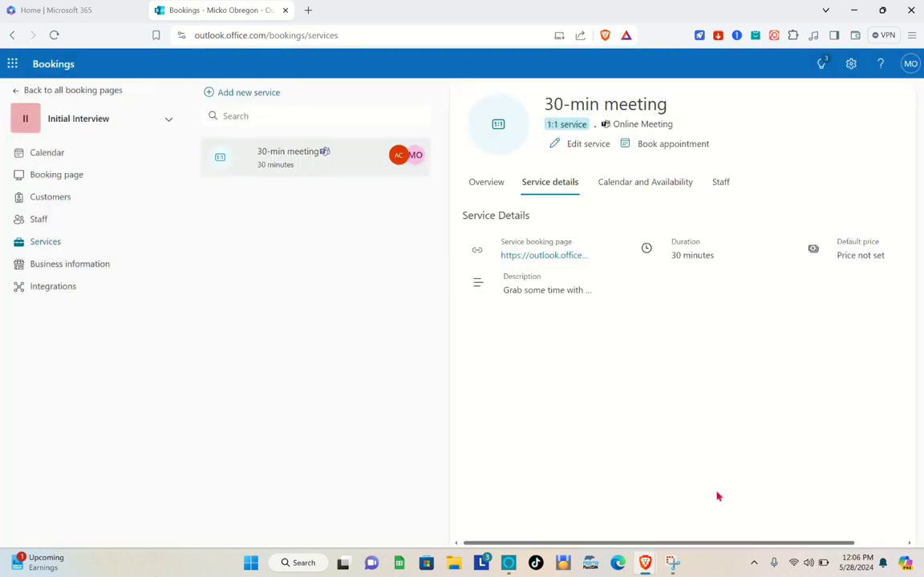
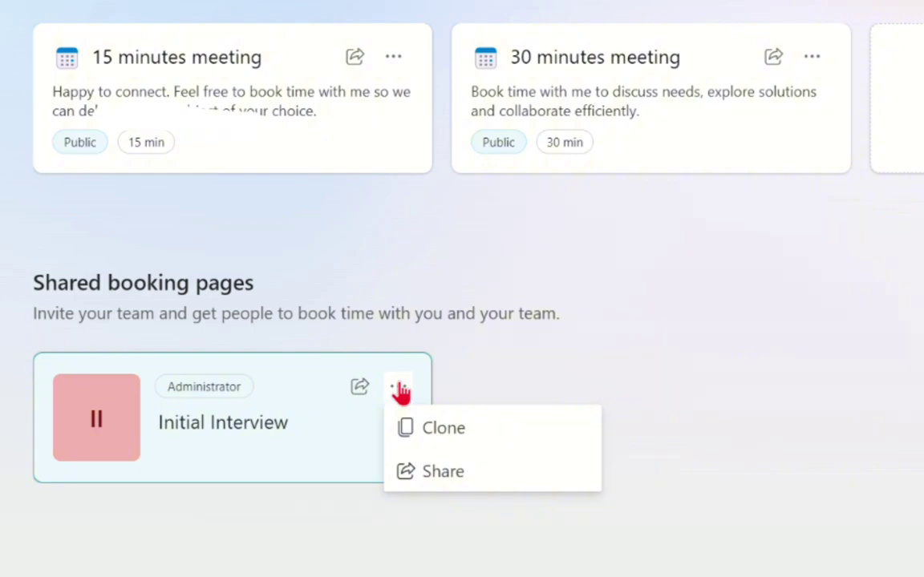
Open the sharing options of the Initial Interview booking page, review the access levels, and copy the page's link.
{"action": "left_click", "coordinate": [400, 391]}
{"action": "left_click", "coordinate": [356, 392]}
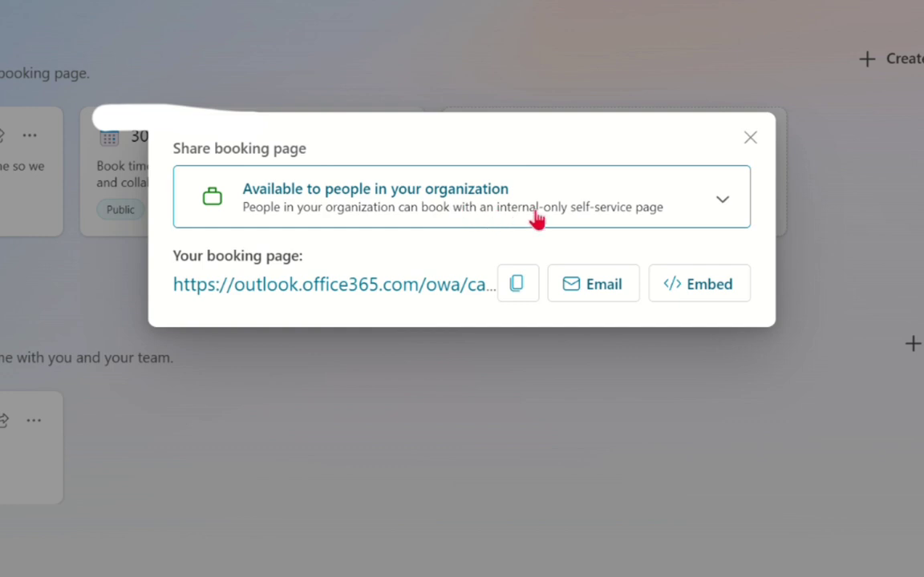
{"action": "left_click", "coordinate": [722, 208]}
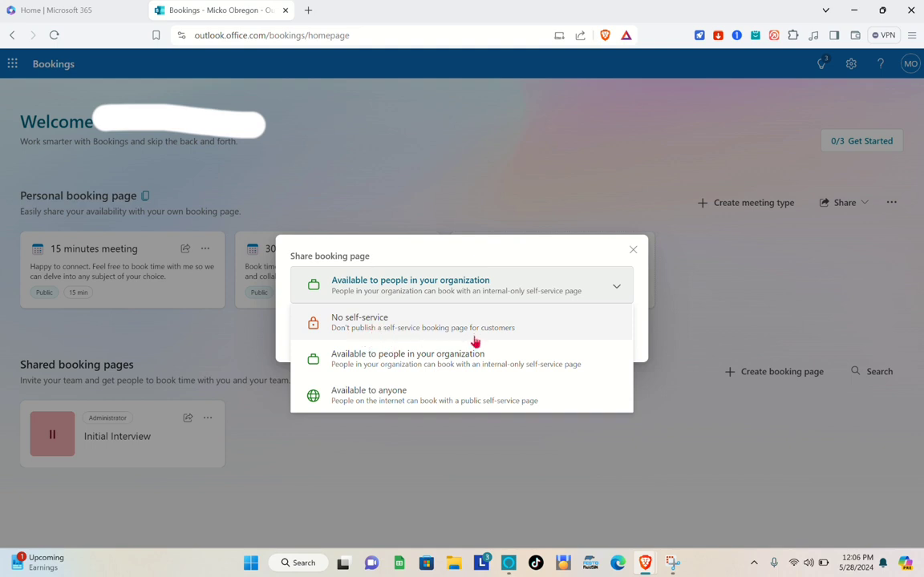
{"action": "left_click", "coordinate": [489, 274]}
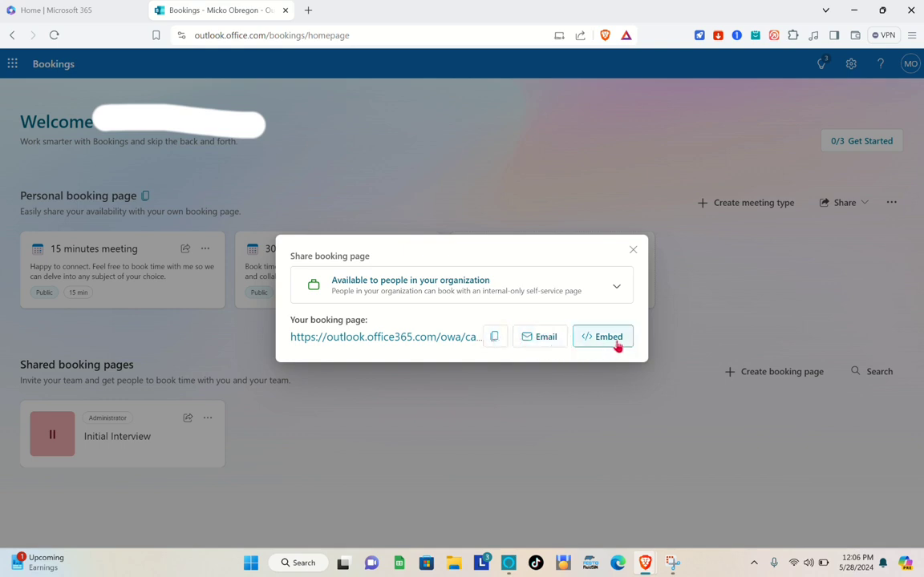
{"action": "left_click", "coordinate": [494, 337]}
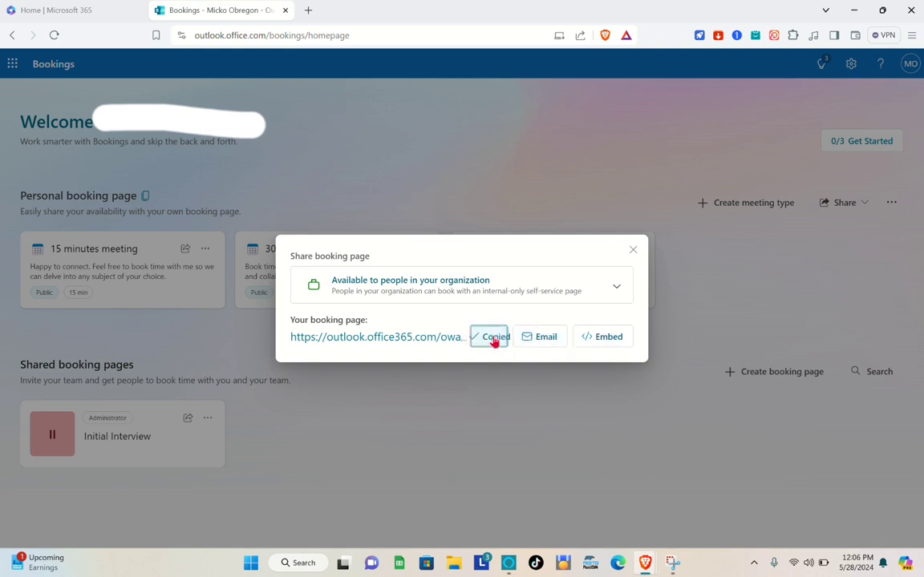
{"action": "left_click", "coordinate": [632, 251]}
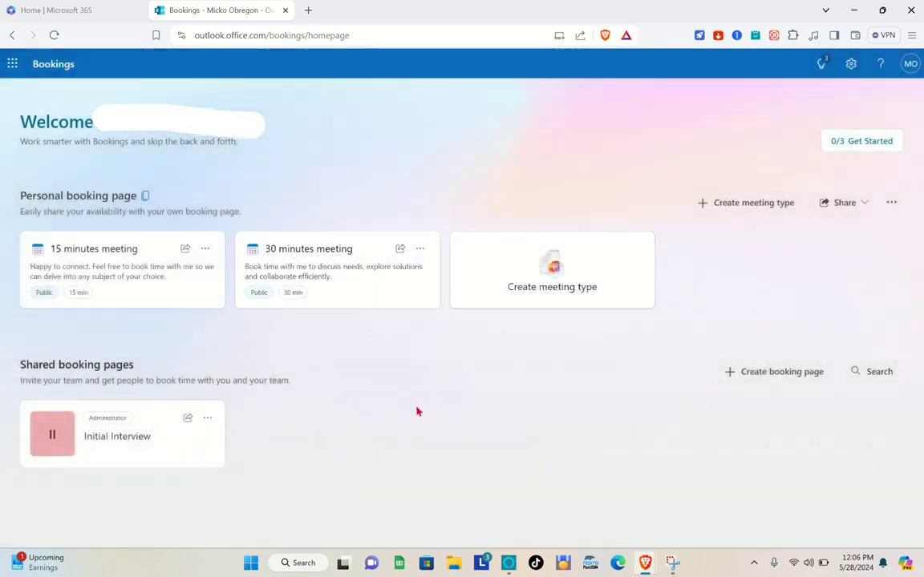
Start an email sharing the Initial Interview booking page link and begin entering the recipient's address.
{"action": "left_click", "coordinate": [189, 419]}
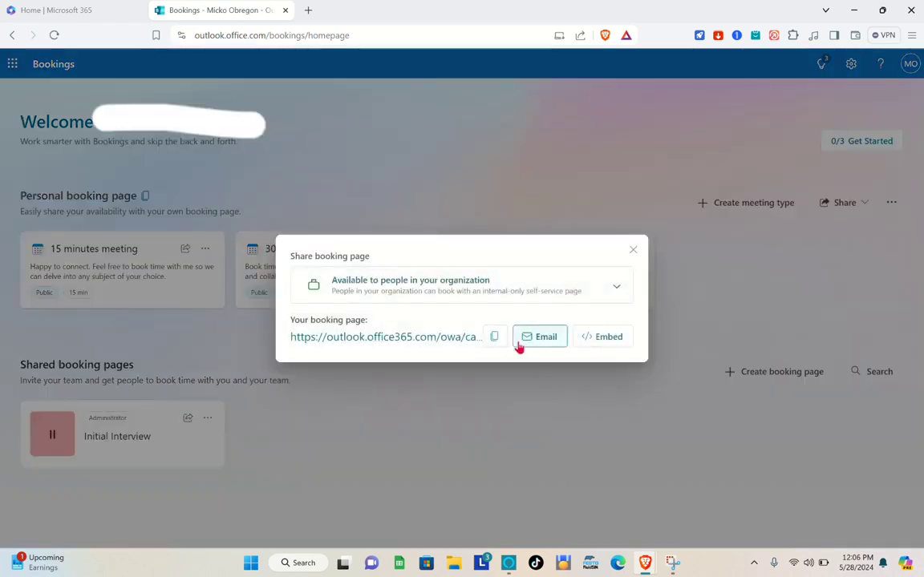
{"action": "left_click", "coordinate": [545, 344]}
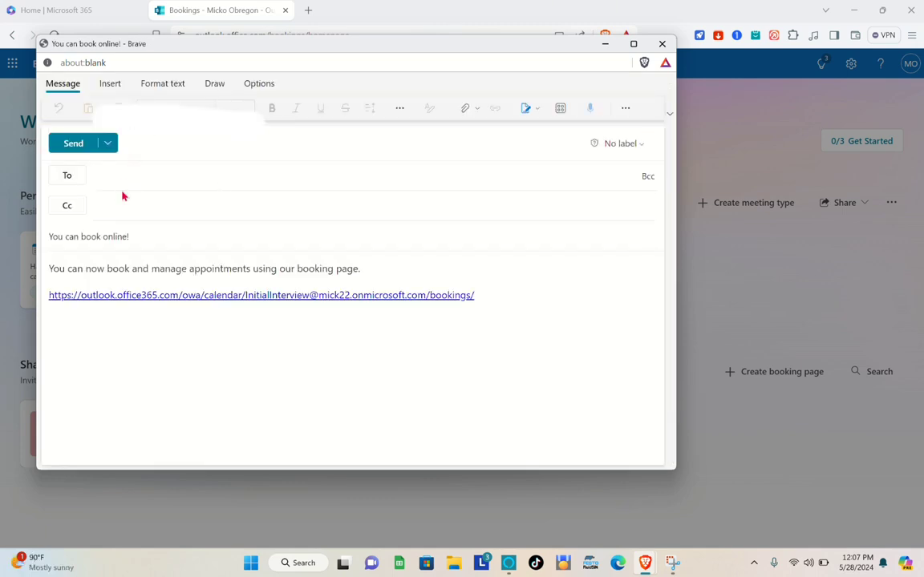
{"action": "left_click", "coordinate": [125, 178]}
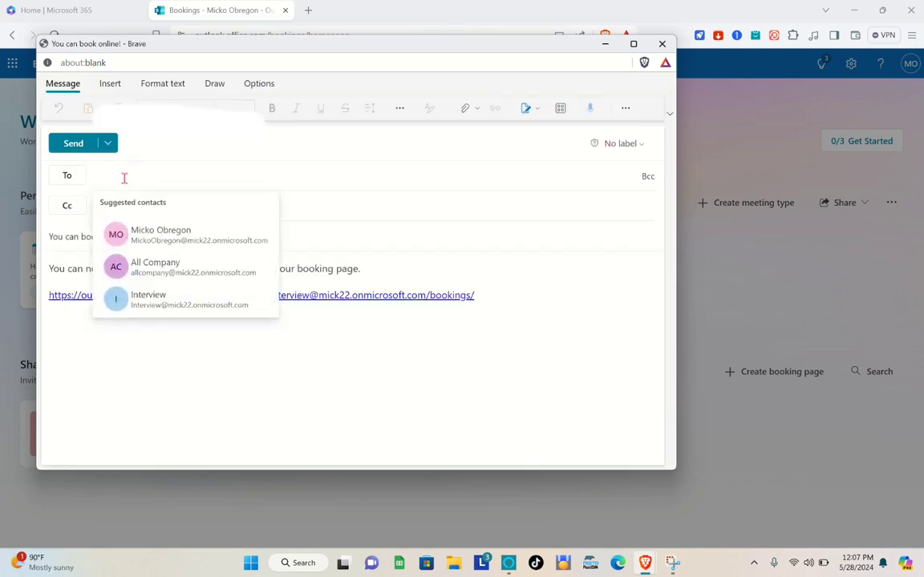
{"action": "type", "text": "koy"}
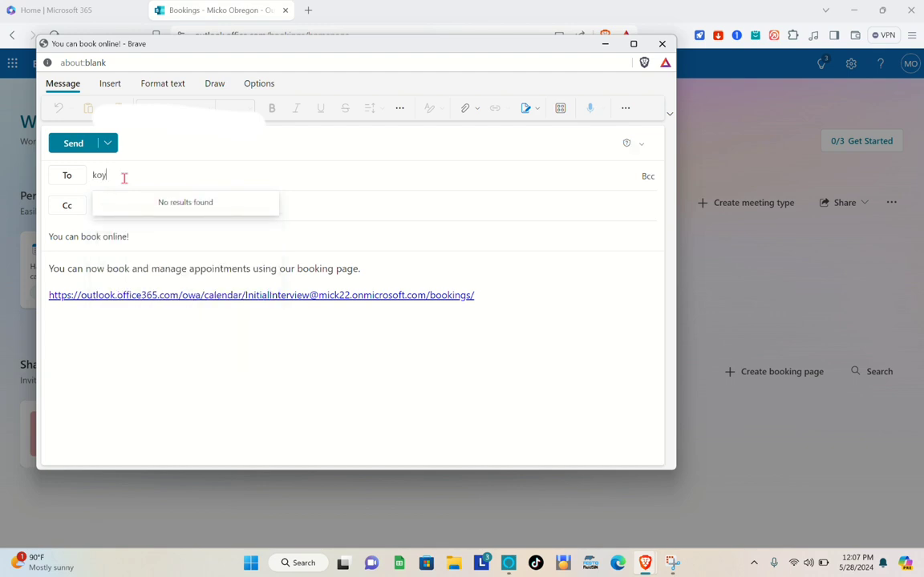
{"action": "type", "text": "koyw"}
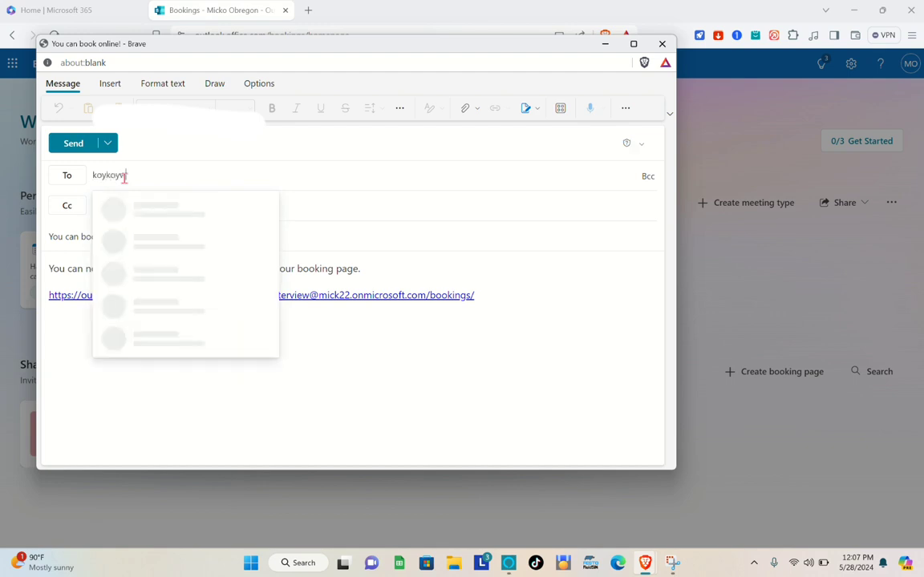
{"action": "type", "text": "ork"}
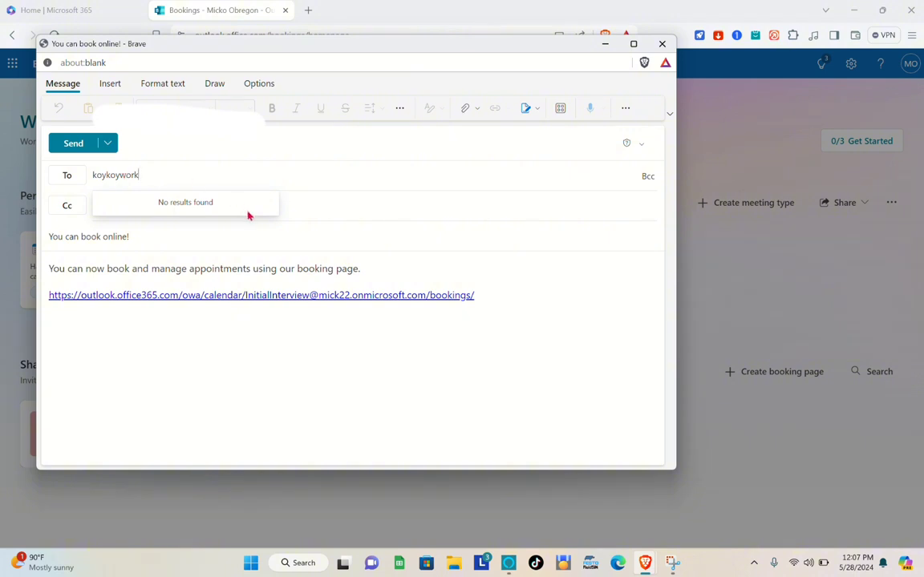
Erase the recipient entry and close the booking page email without sending it.
{"action": "key", "text": "BackSpace"}
{"action": "key", "text": "BackSpace"}
{"action": "key", "text": "BackSpace"}
{"action": "key", "text": "BackSpace"}
{"action": "key", "text": "BackSpace"}
{"action": "key", "text": "BackSpace"}
{"action": "key", "text": "BackSpace"}
{"action": "key", "text": "BackSpace"}
{"action": "key", "text": "BackSpace"}
{"action": "key", "text": "BackSpace"}
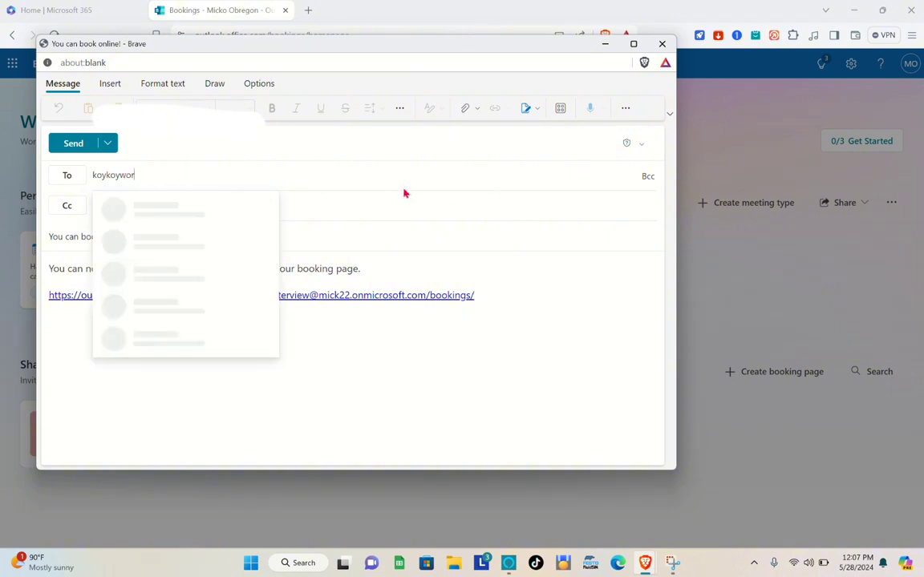
{"action": "left_click", "coordinate": [662, 44]}
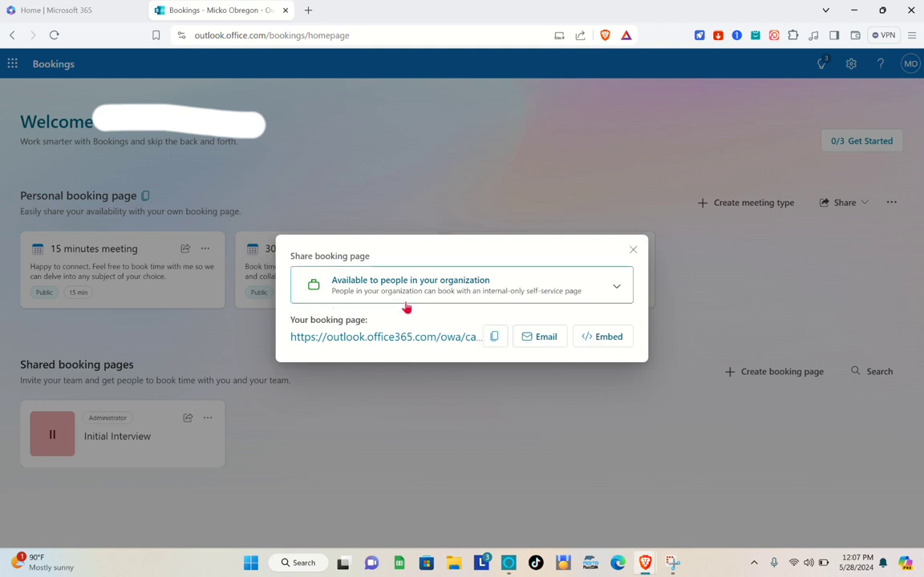